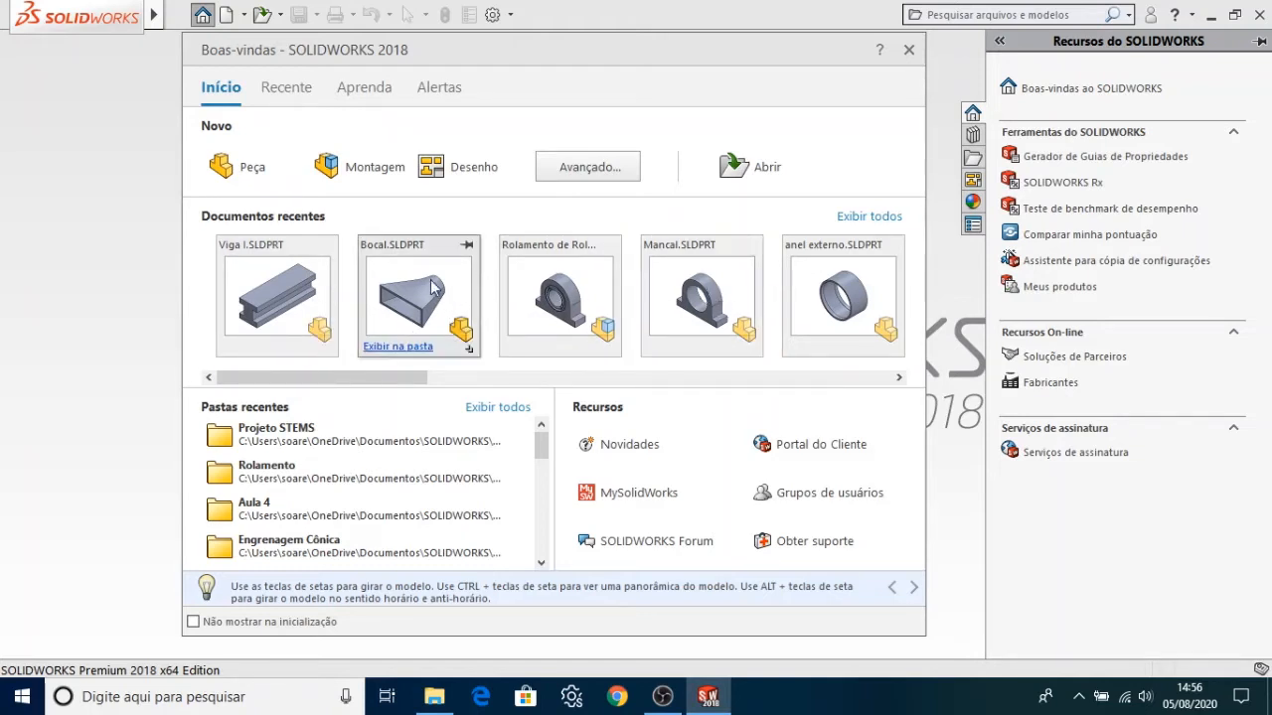
Open the recent part Viga I.SLDPRT.
mouse_move(369, 340)
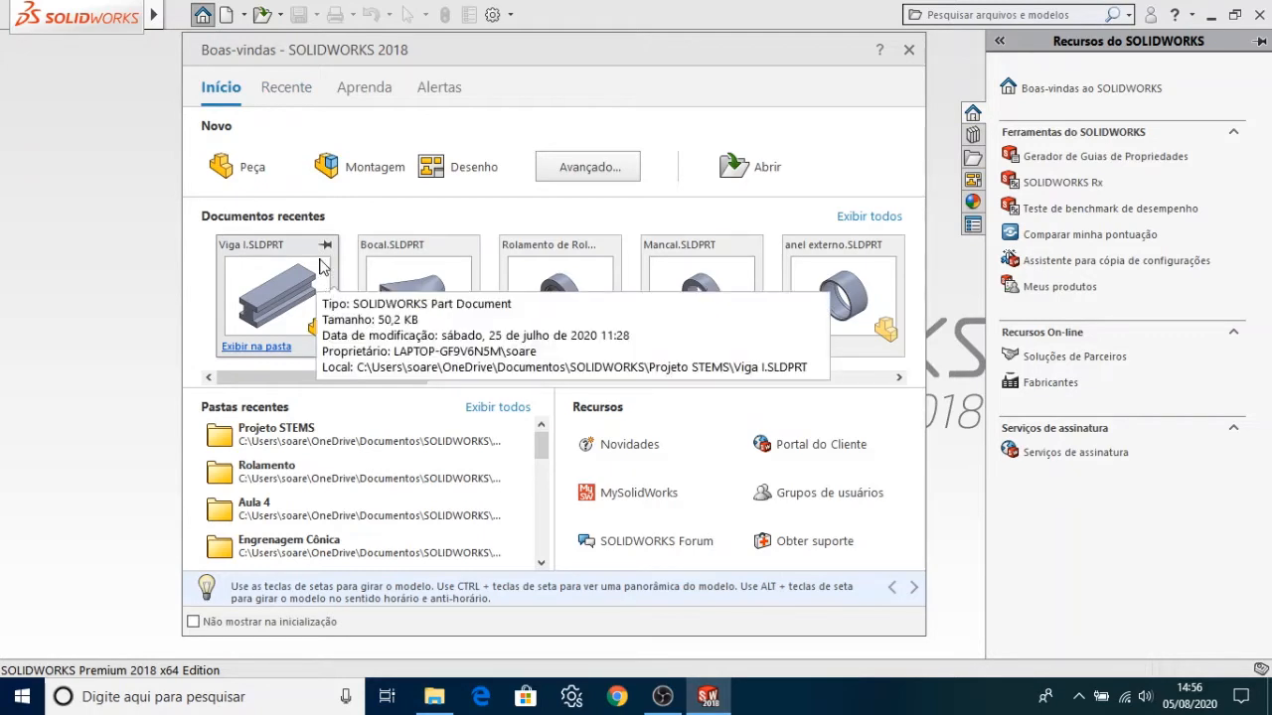
click(275, 288)
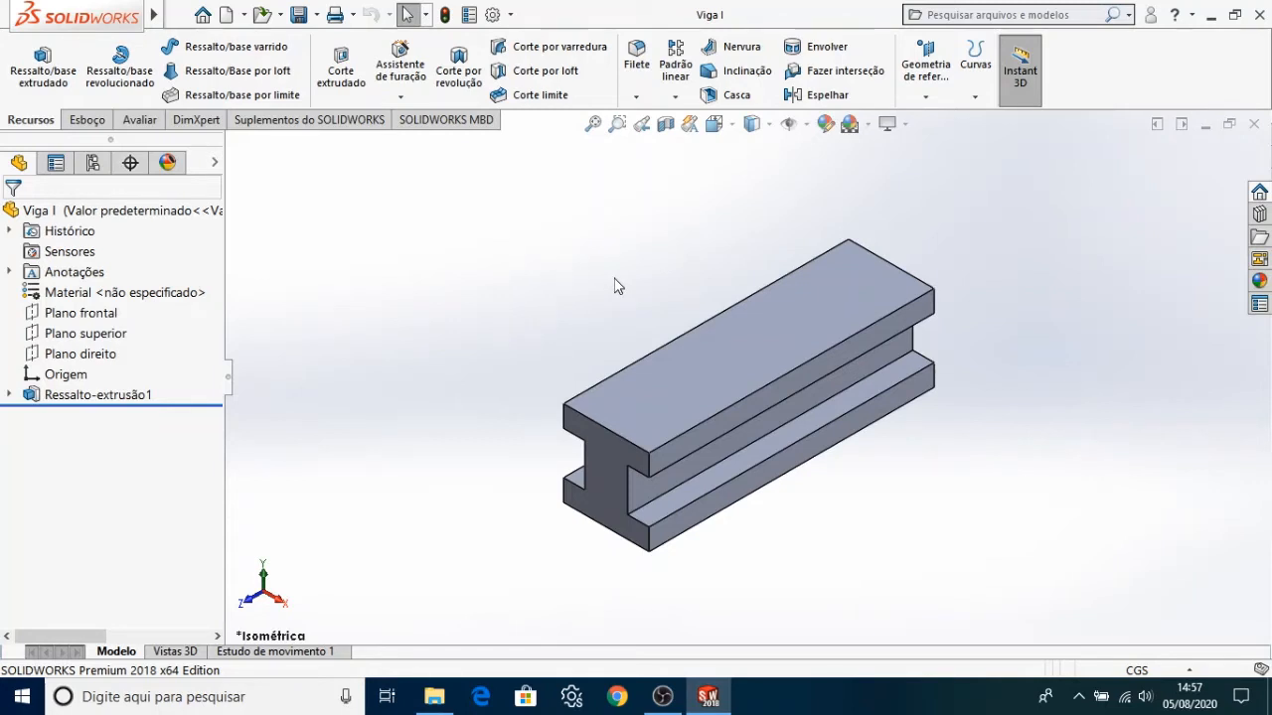
key(z)
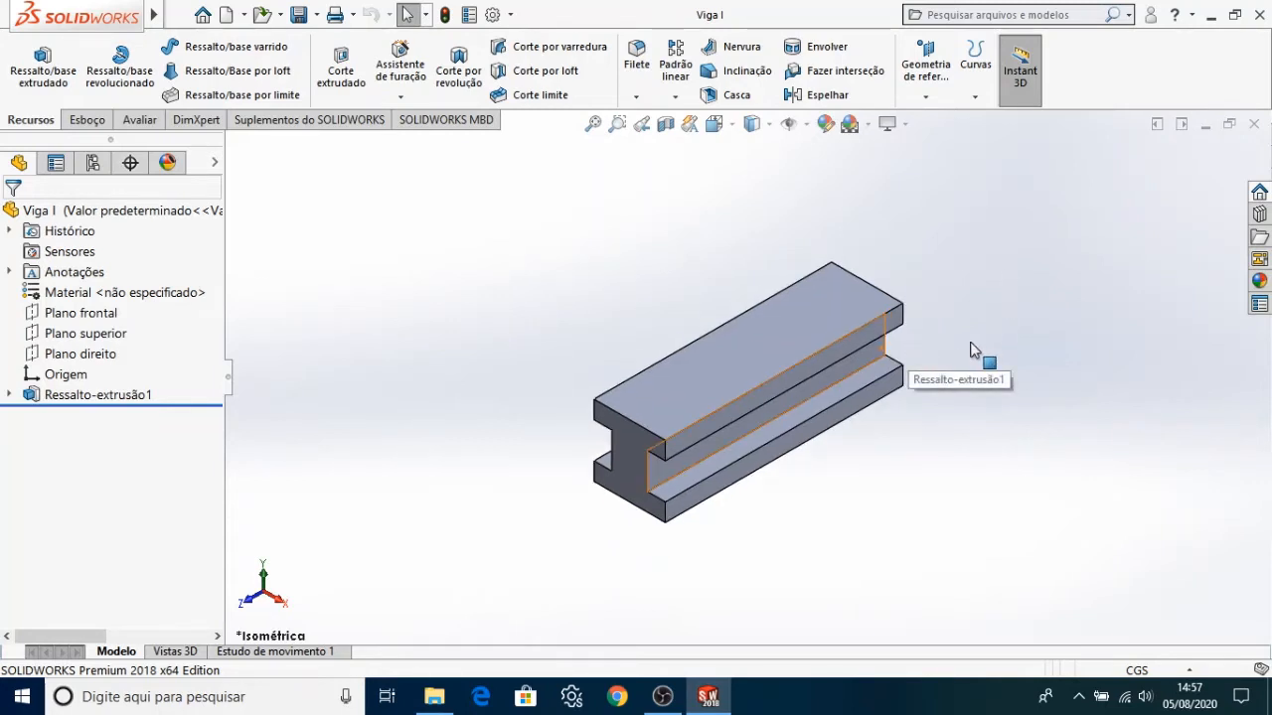
scroll(1014, 328, down, 1)
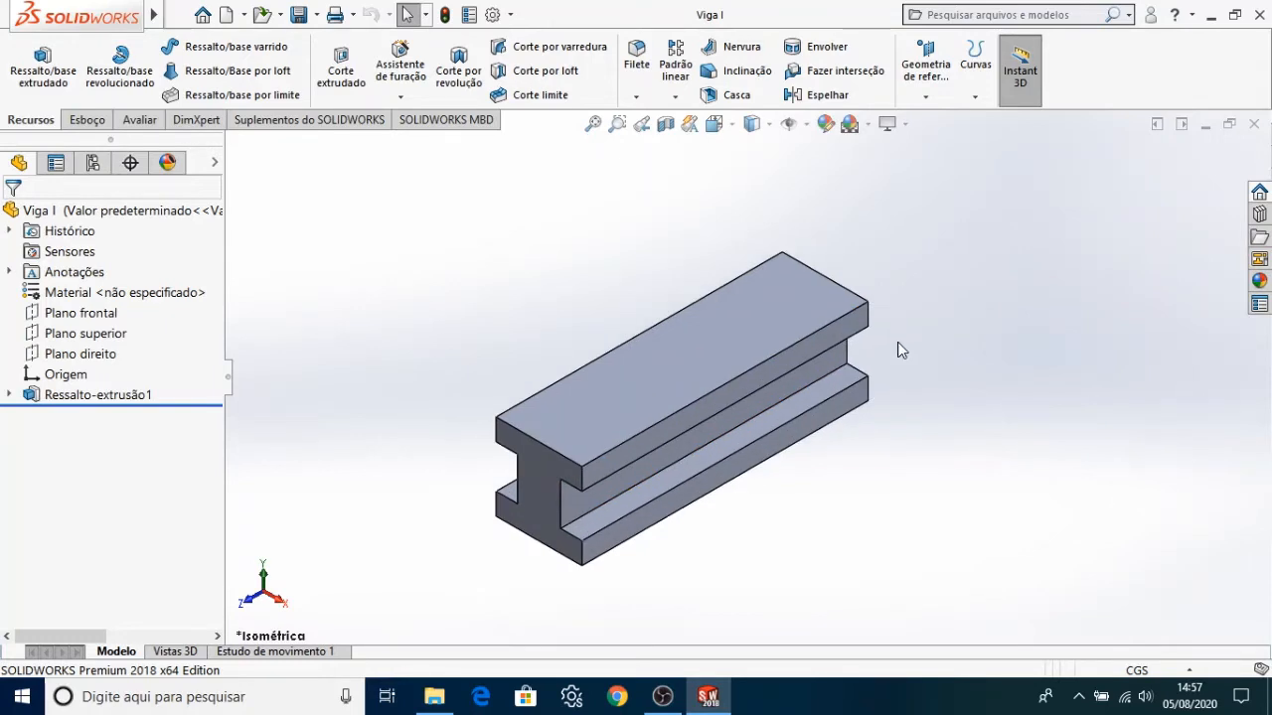
scroll(899, 350, down, 2)
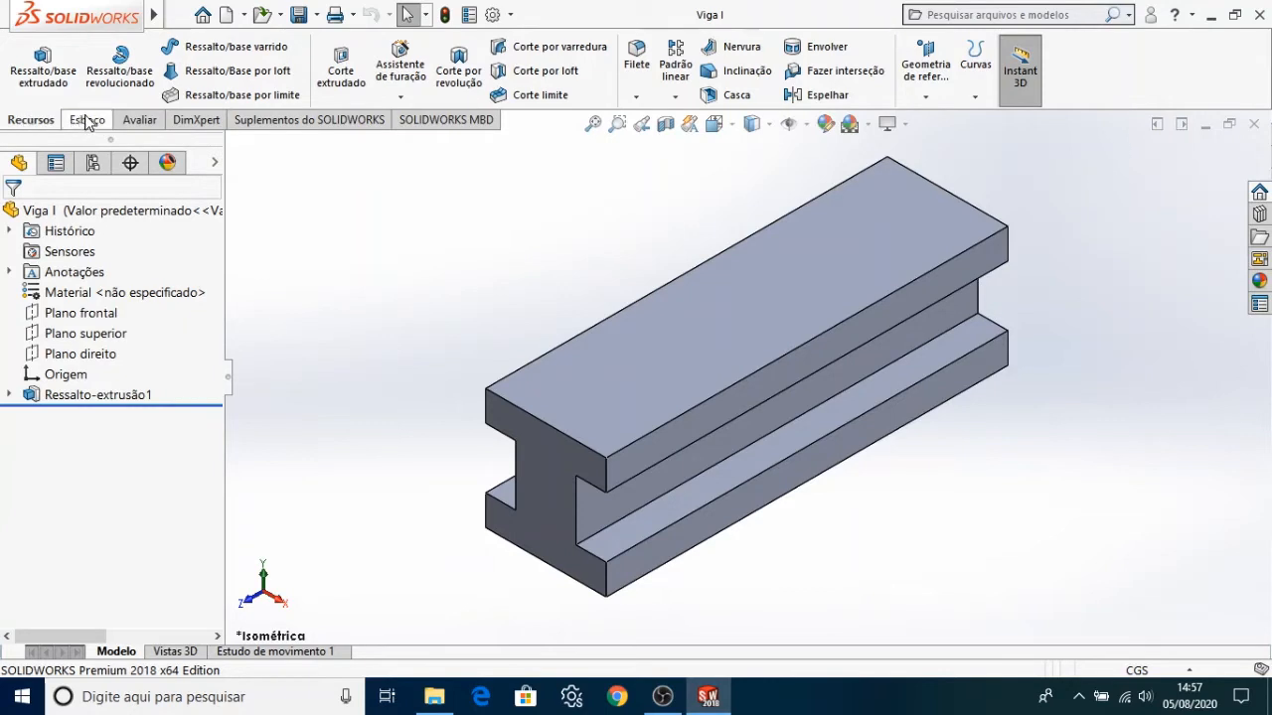
Enable the SOLIDWORKS Simulation add-in and display its Simulation commands.
click(277, 123)
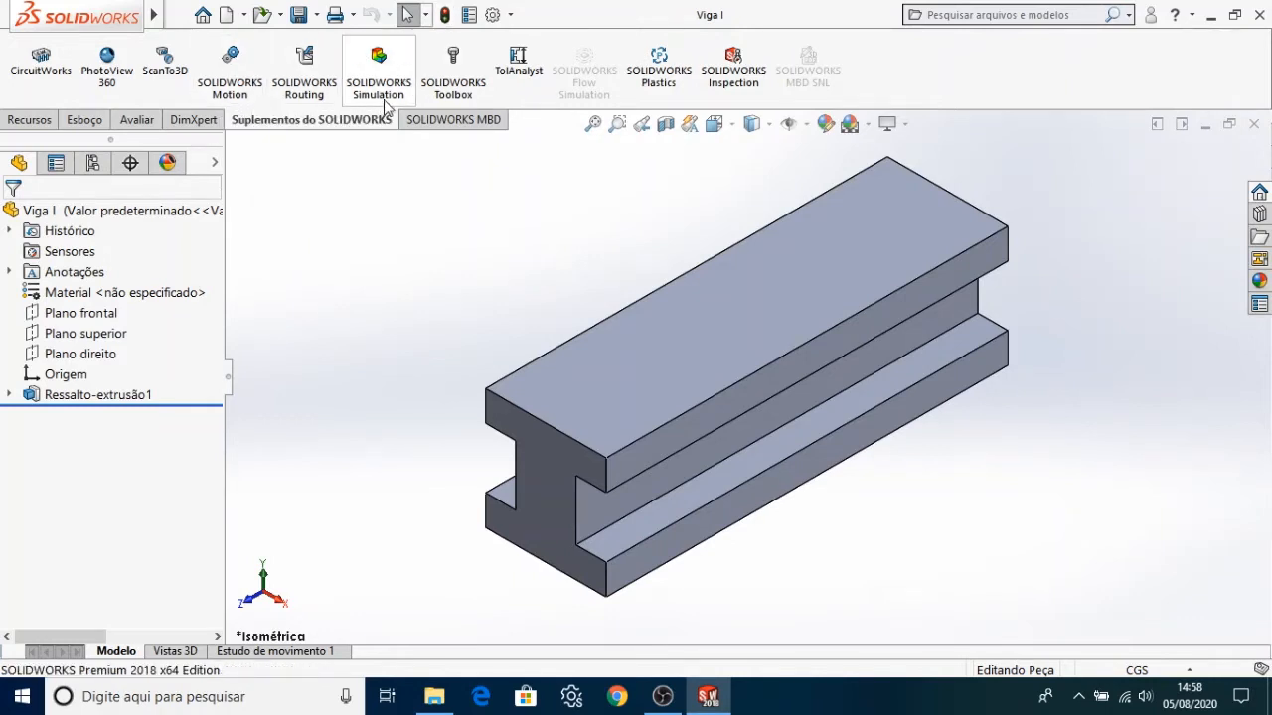
click(376, 62)
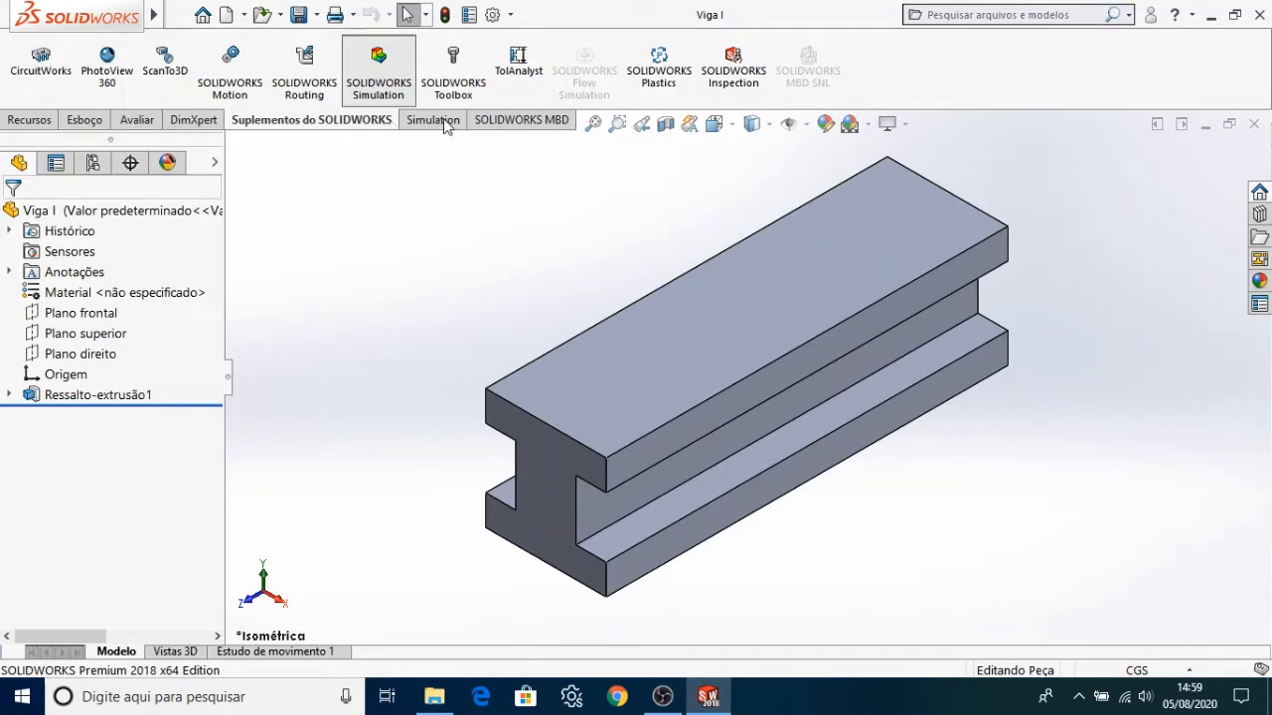
click(432, 120)
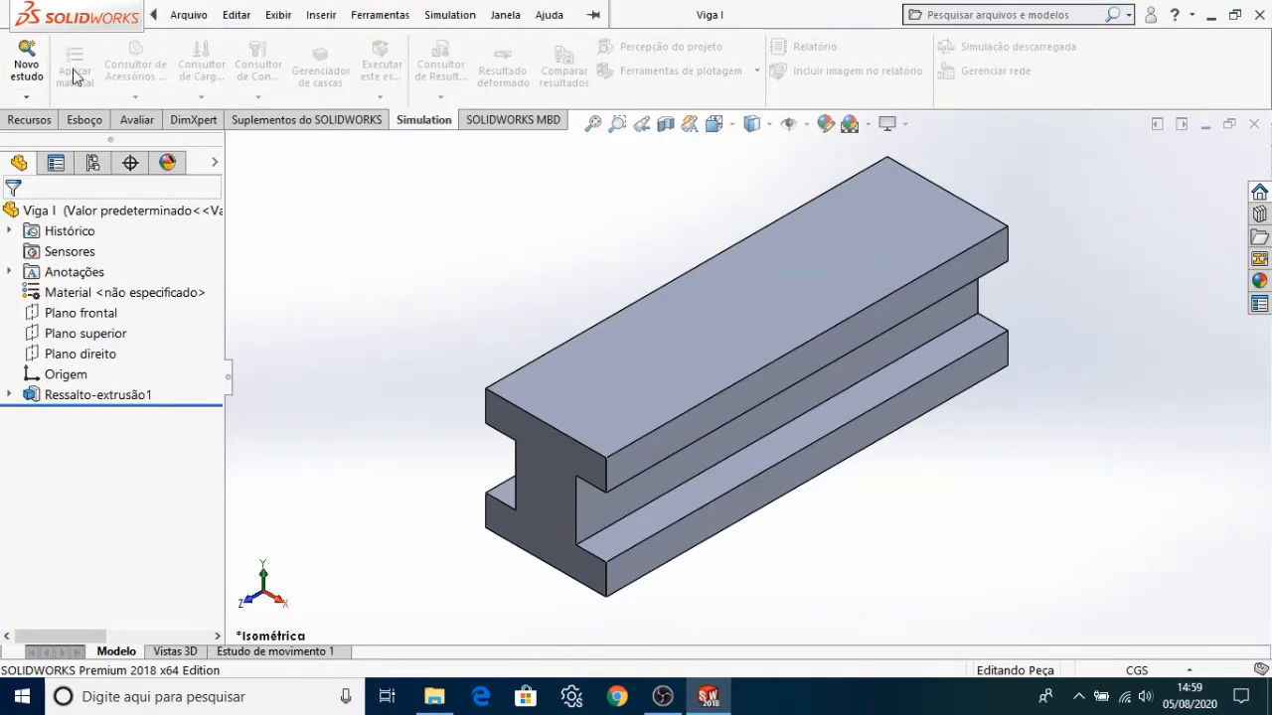
Start a new simulation study and enter "Análise estática - Viga em I" as its name.
click(23, 99)
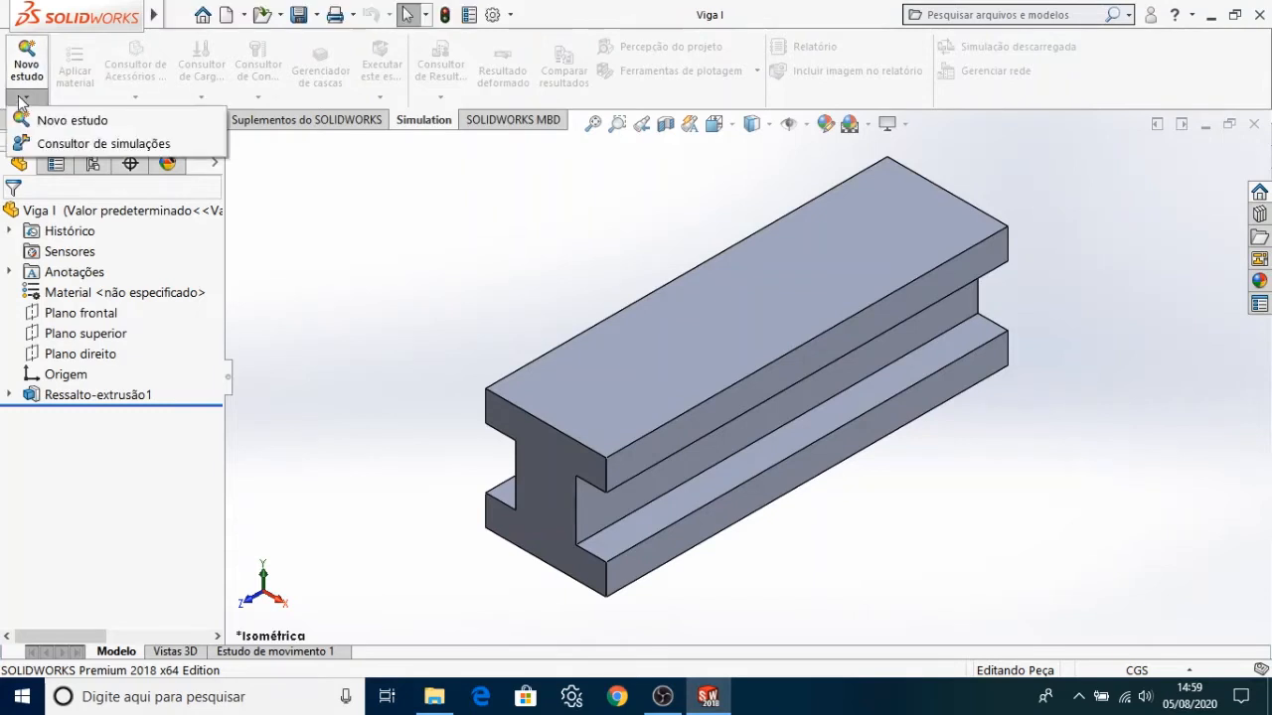
click(23, 99)
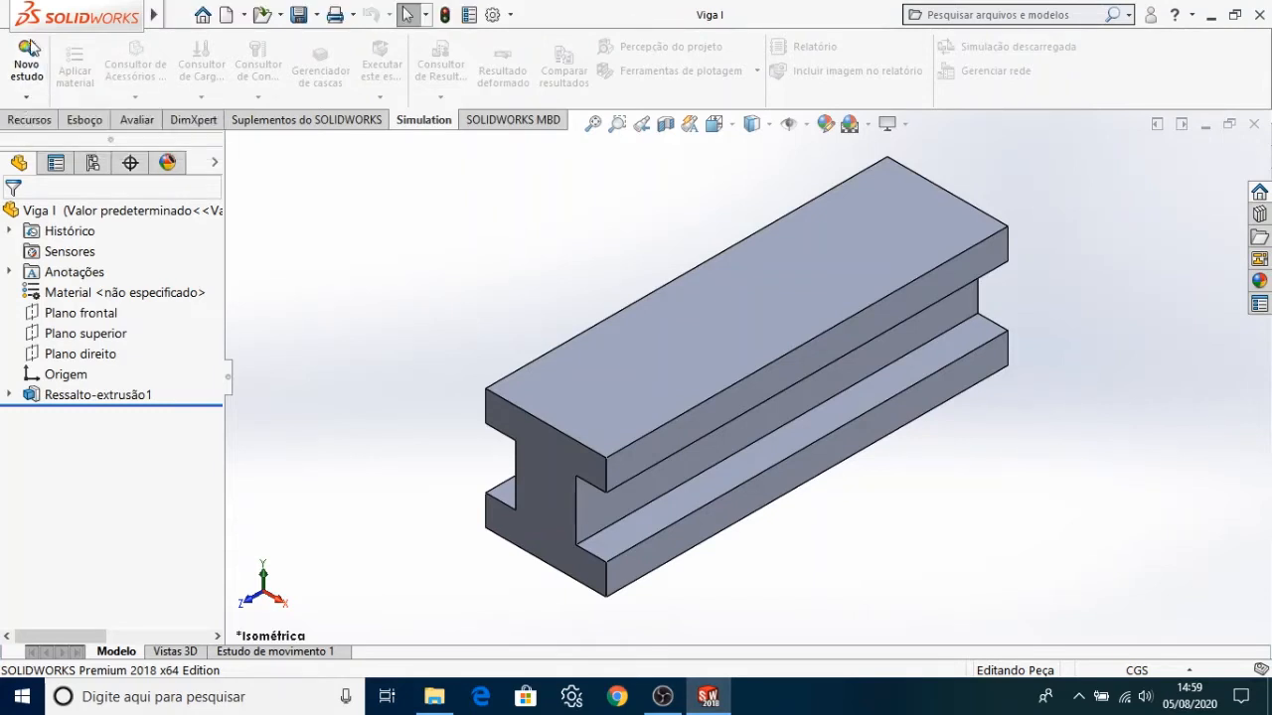
click(27, 58)
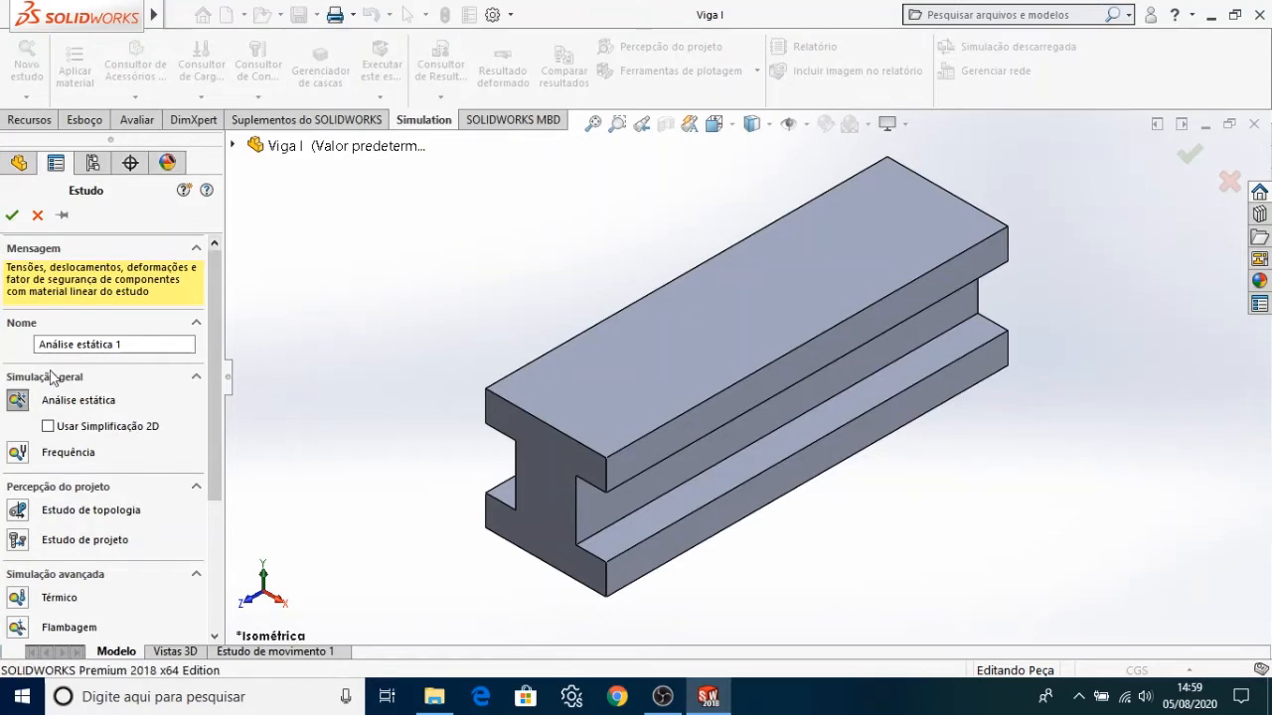
click(133, 343)
key(BackSpace)
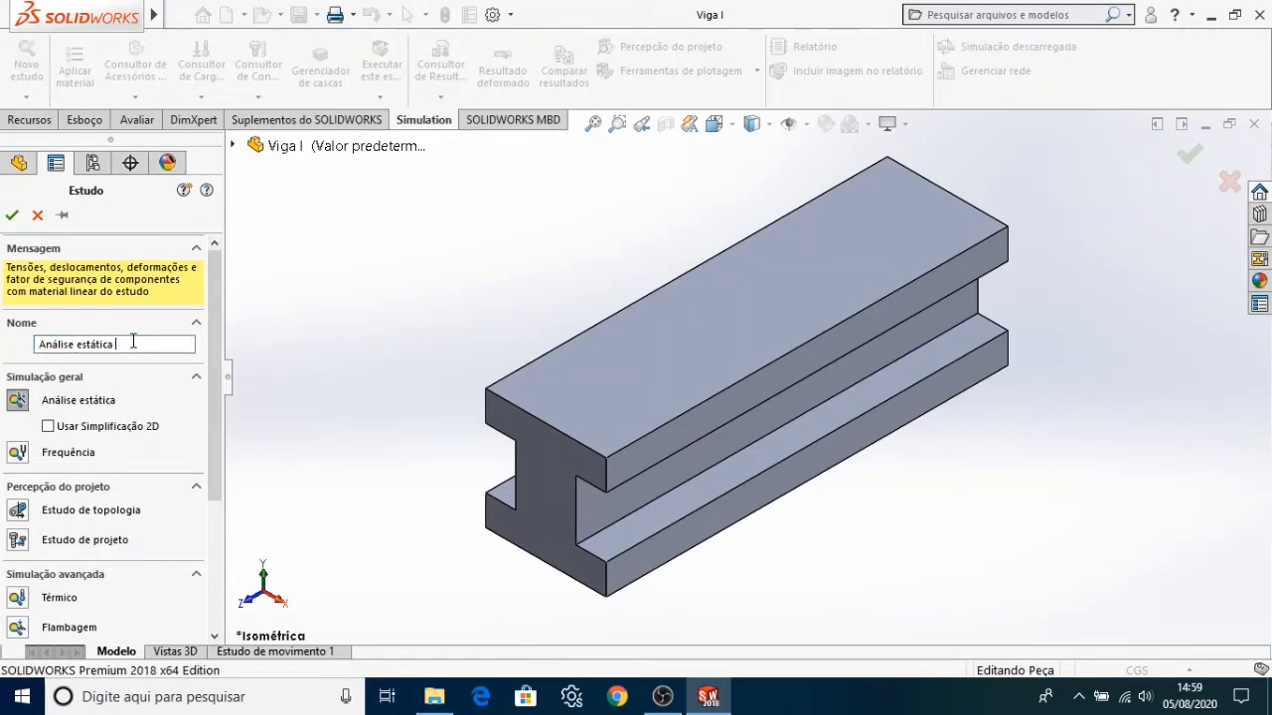
text(- Viga em I)
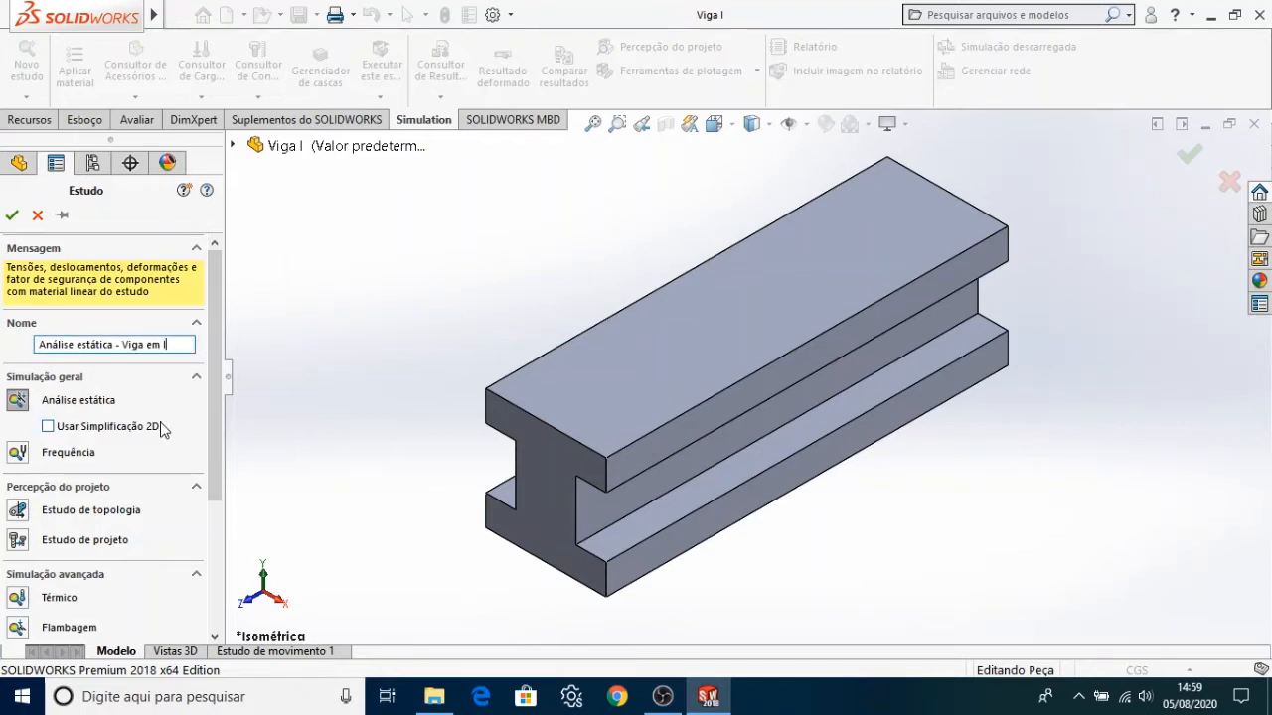
Choose Análise estática as the study type and create the study.
scroll(164, 429, down, 3)
scroll(164, 428, up, 3)
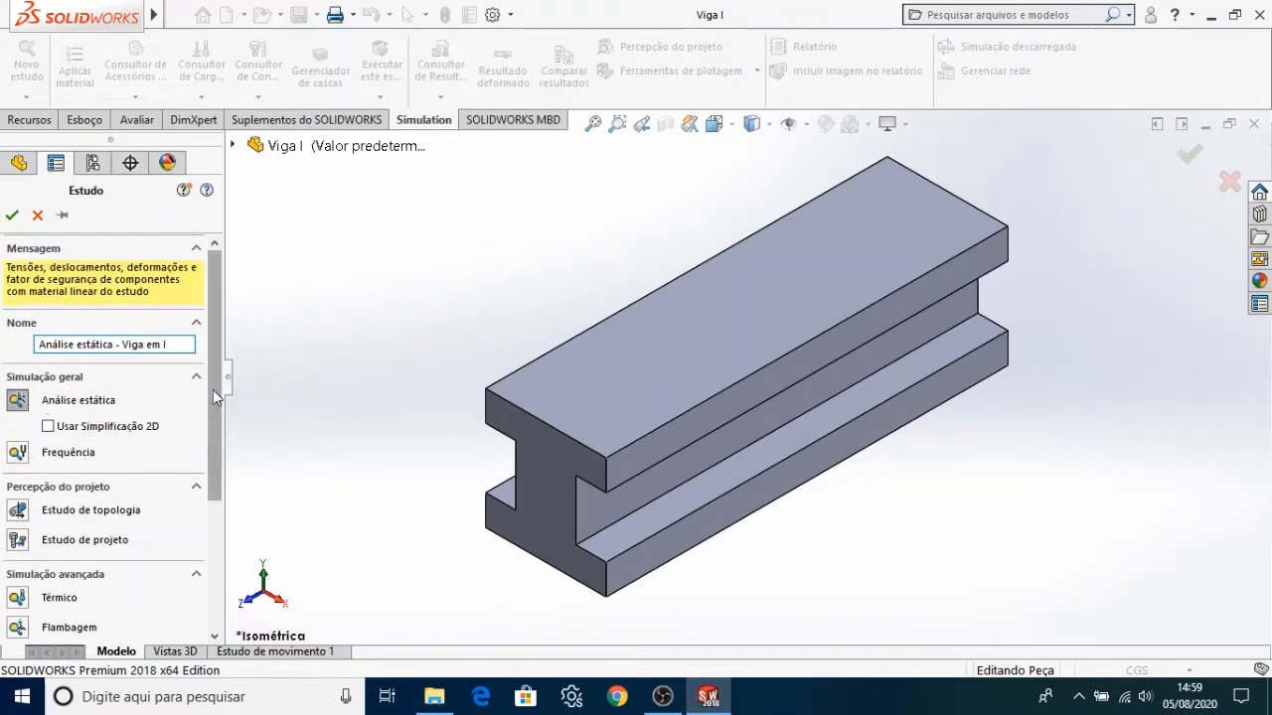
drag(217, 397, 211, 504)
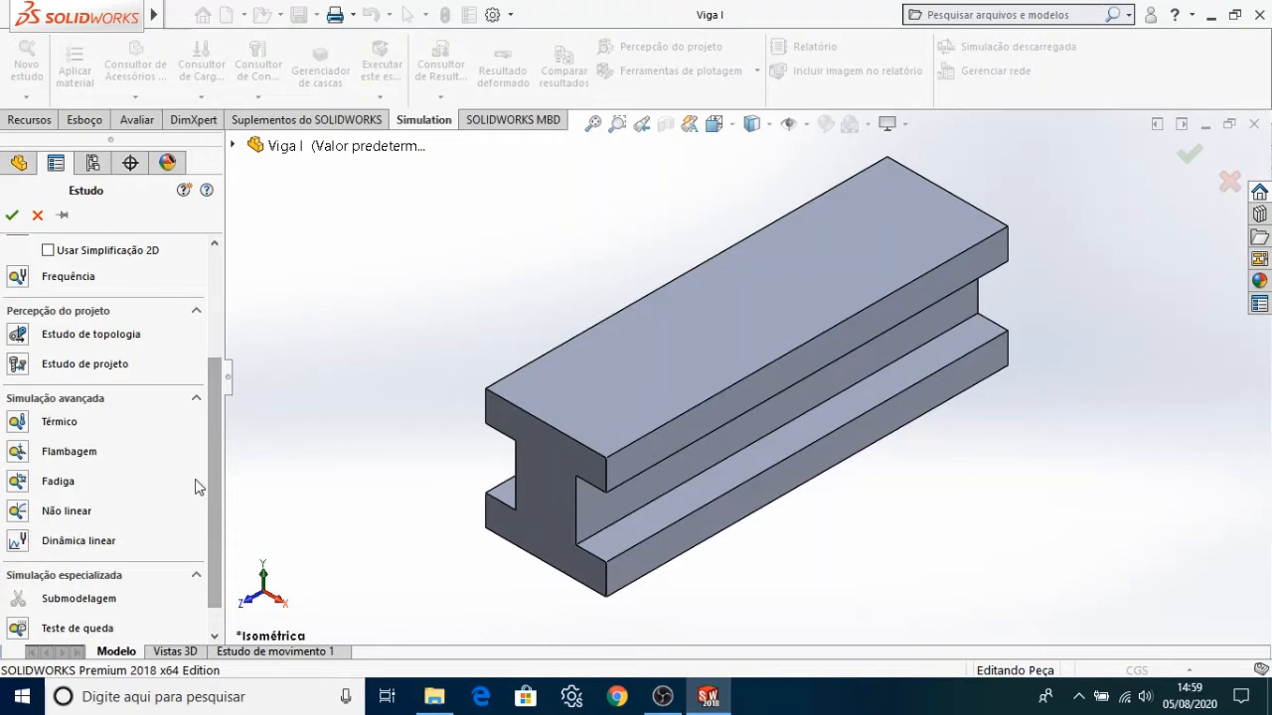
drag(208, 471, 211, 484)
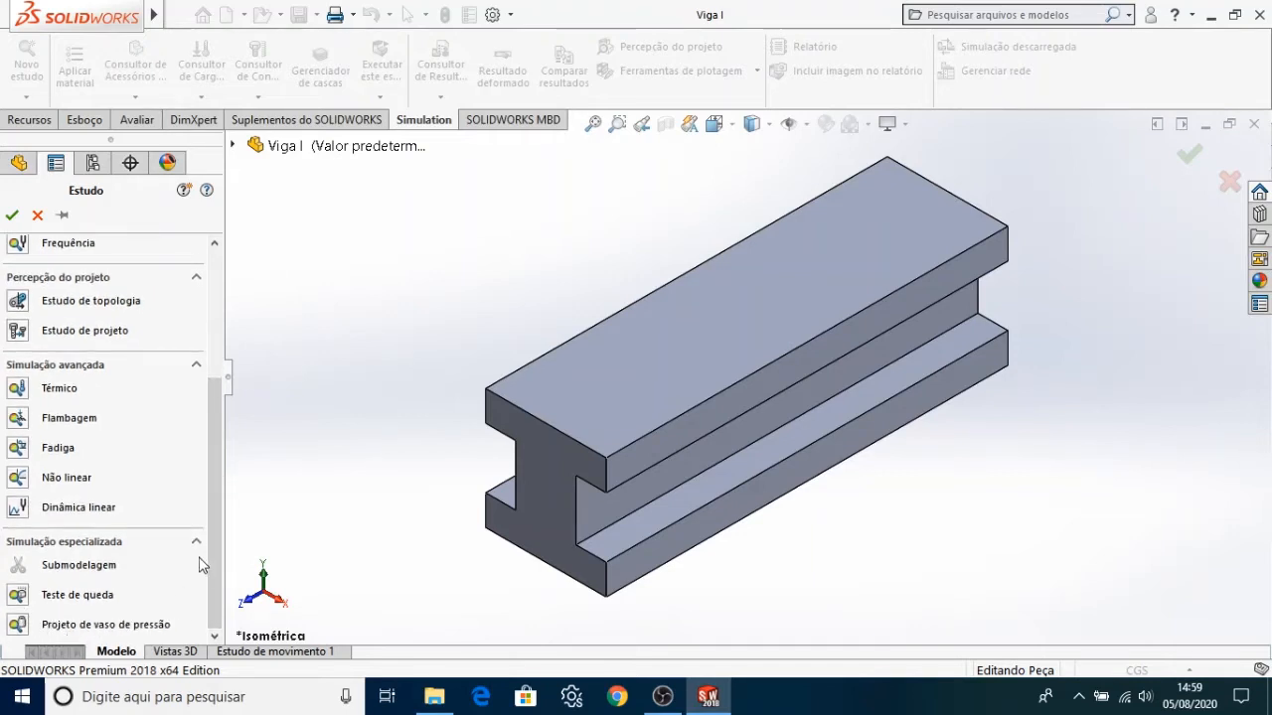
drag(211, 492, 210, 411)
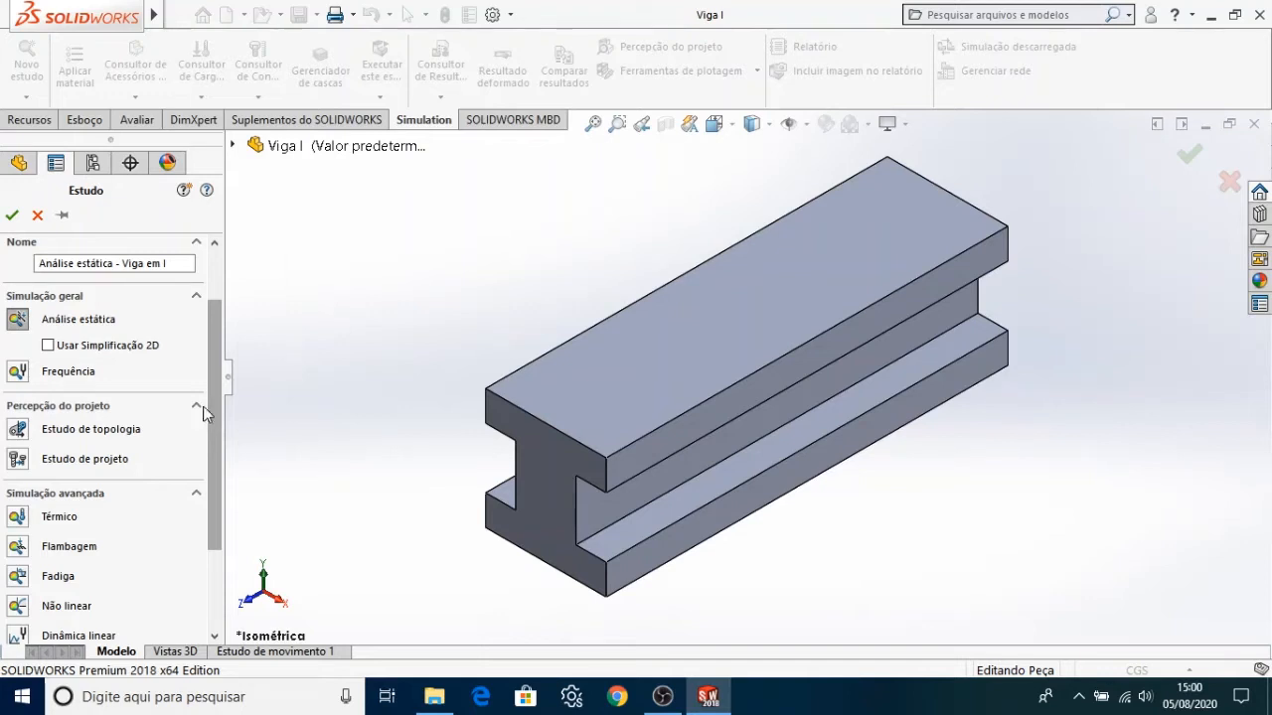
scroll(217, 398, up, 2)
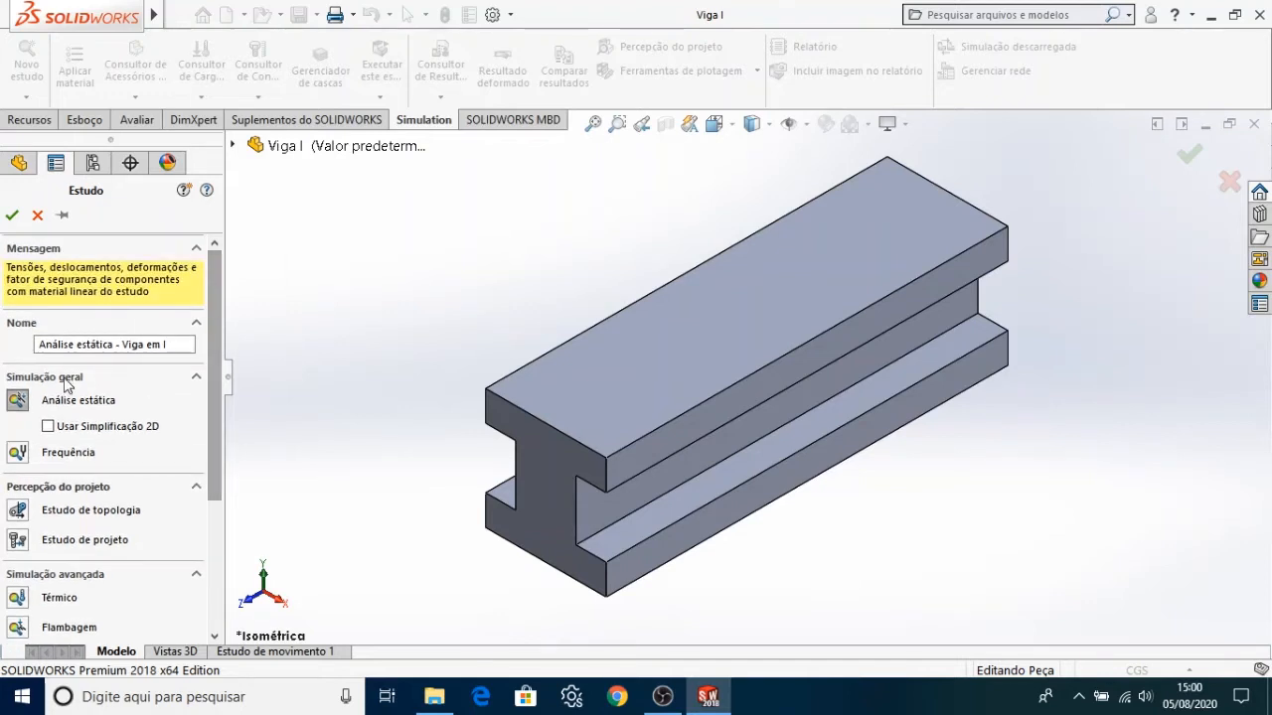
click(18, 401)
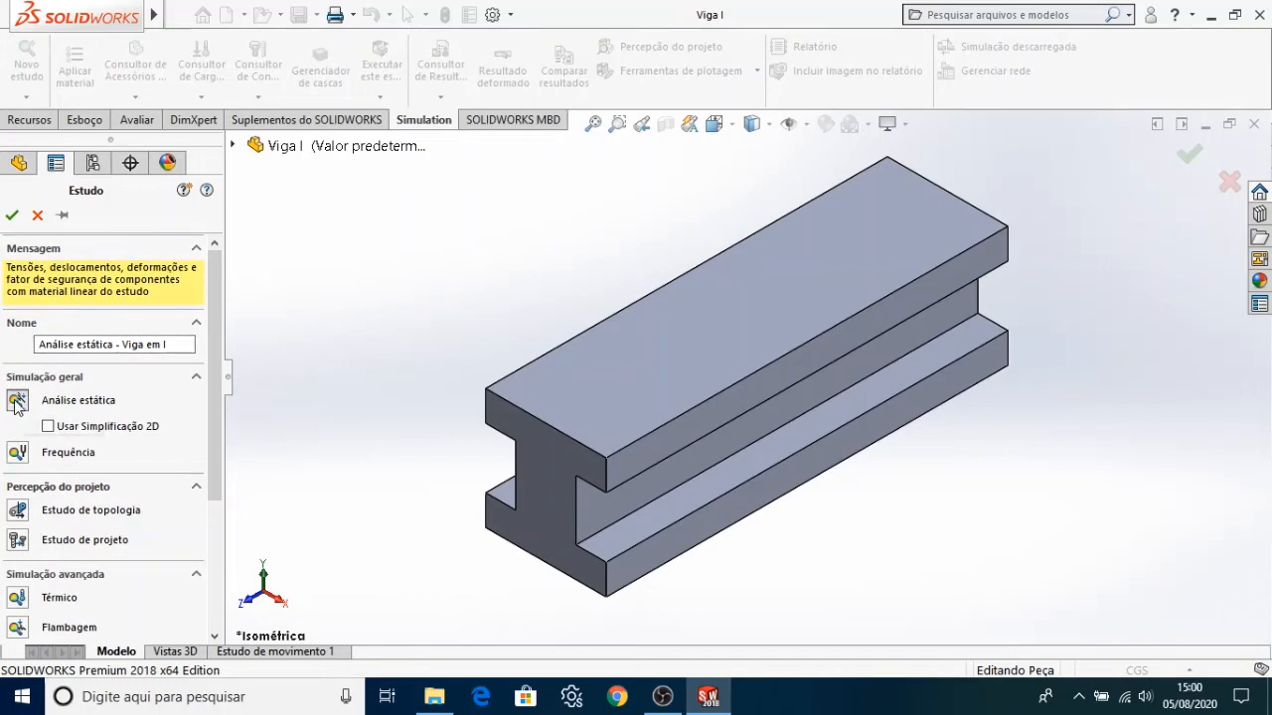
click(13, 218)
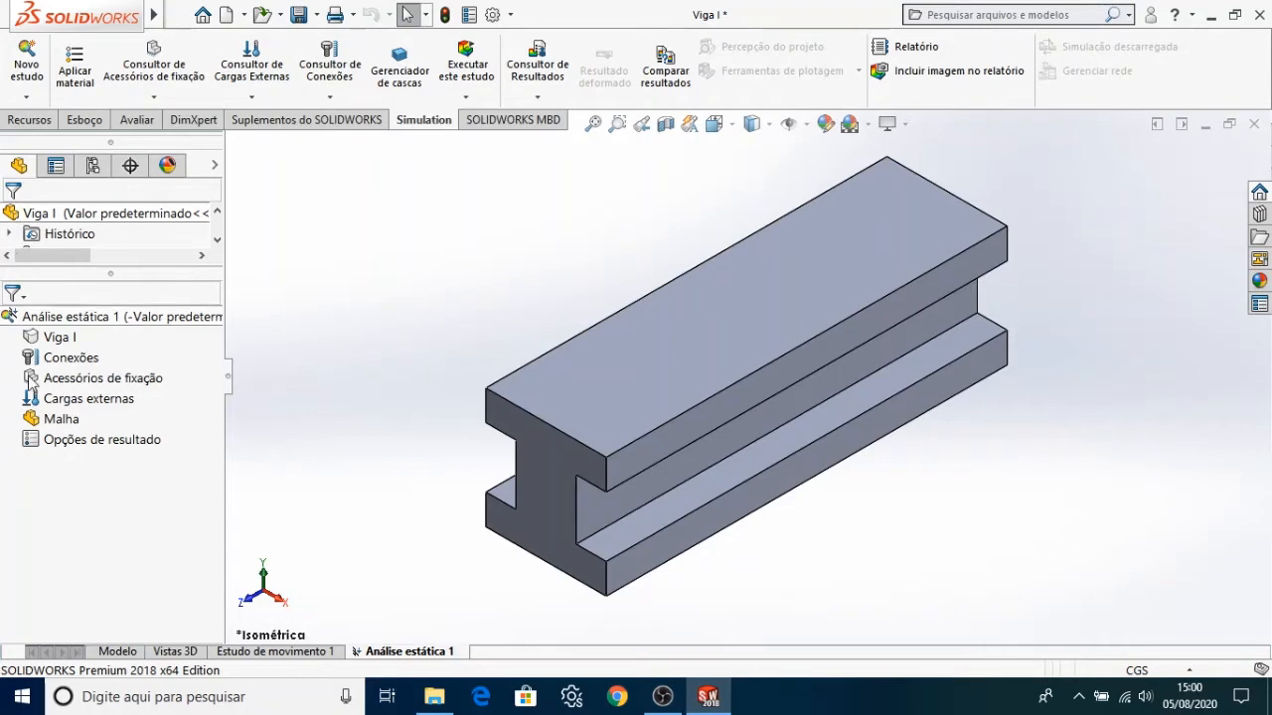
Try to edit the material of the Viga I body through the material library.
right_click(36, 340)
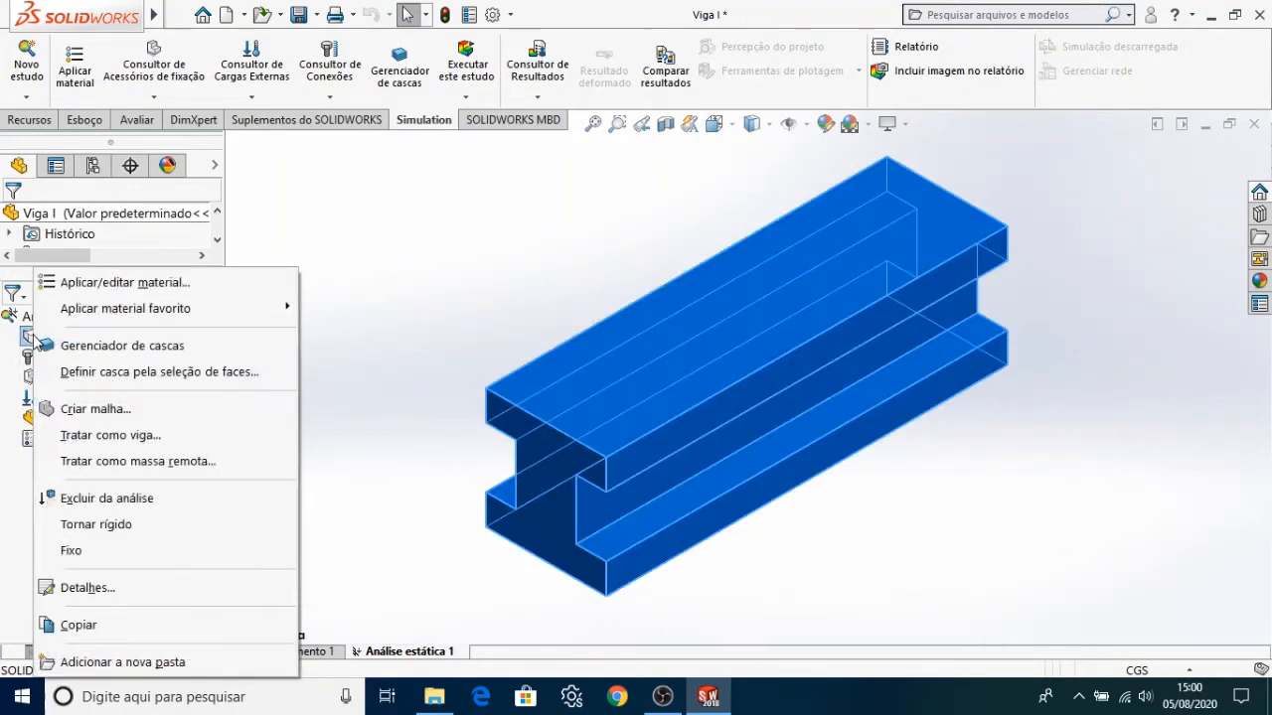
click(30, 339)
right_click(27, 340)
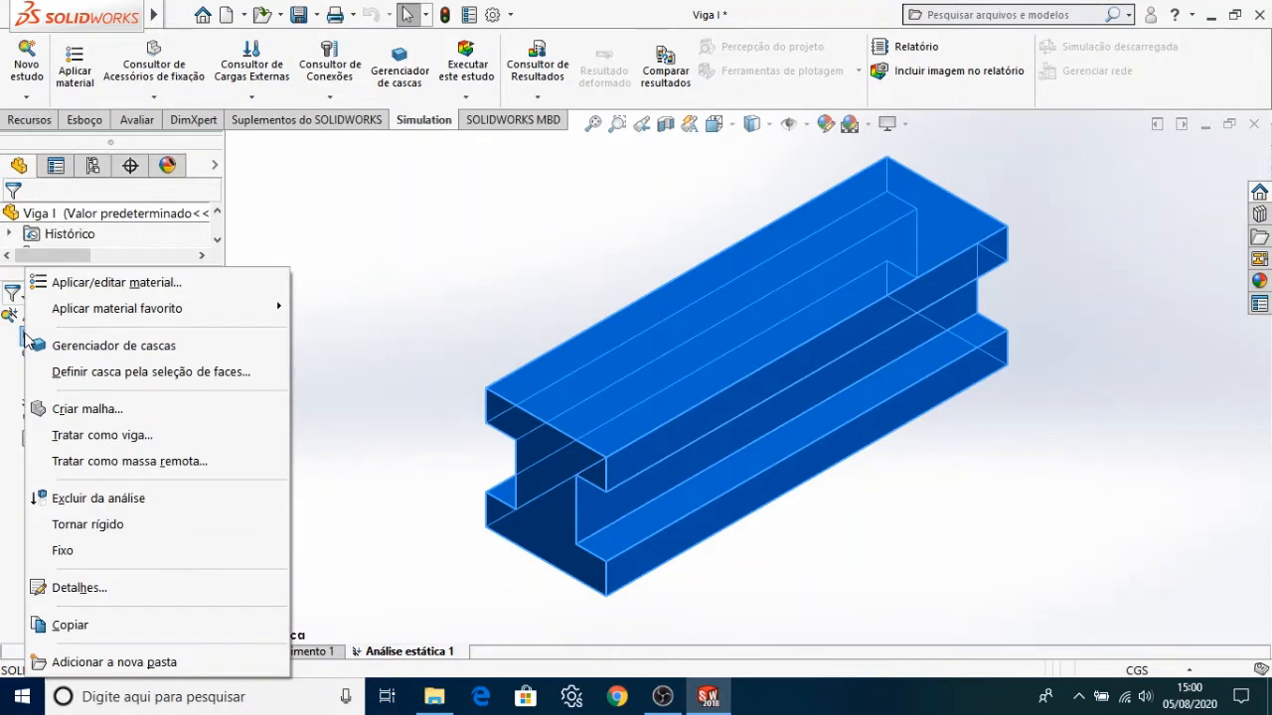
mouse_move(42, 314)
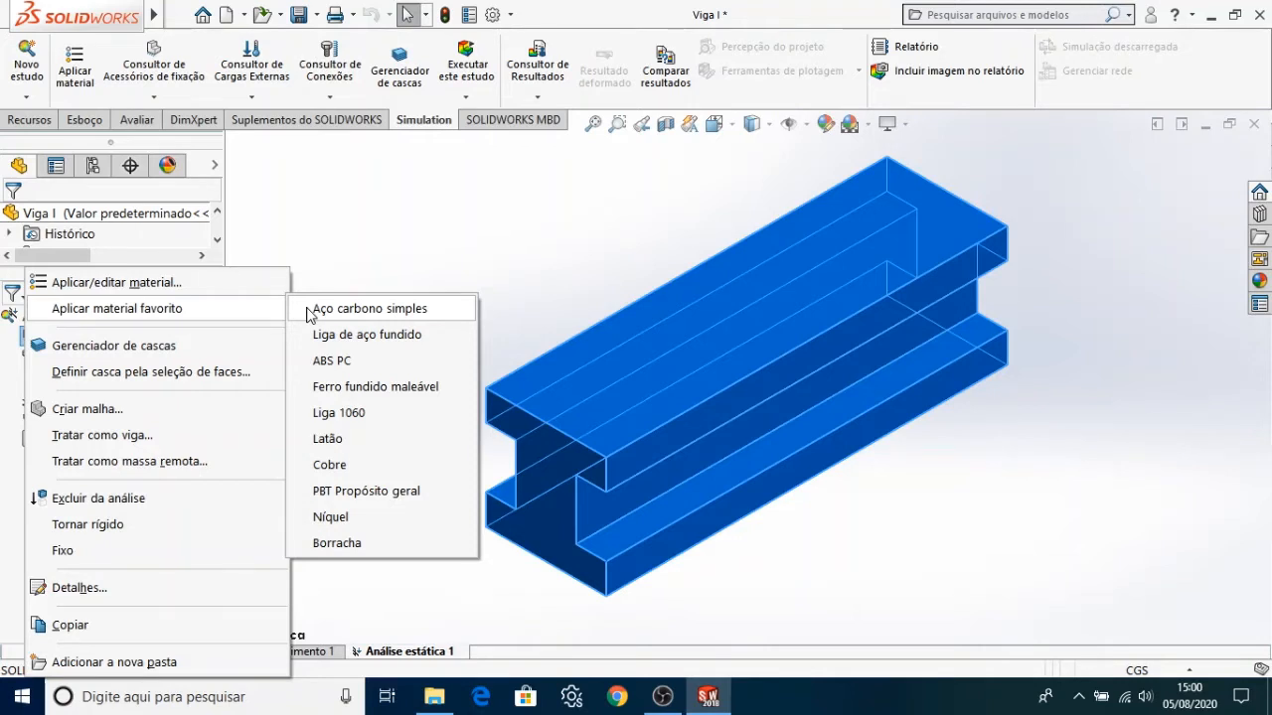
click(167, 283)
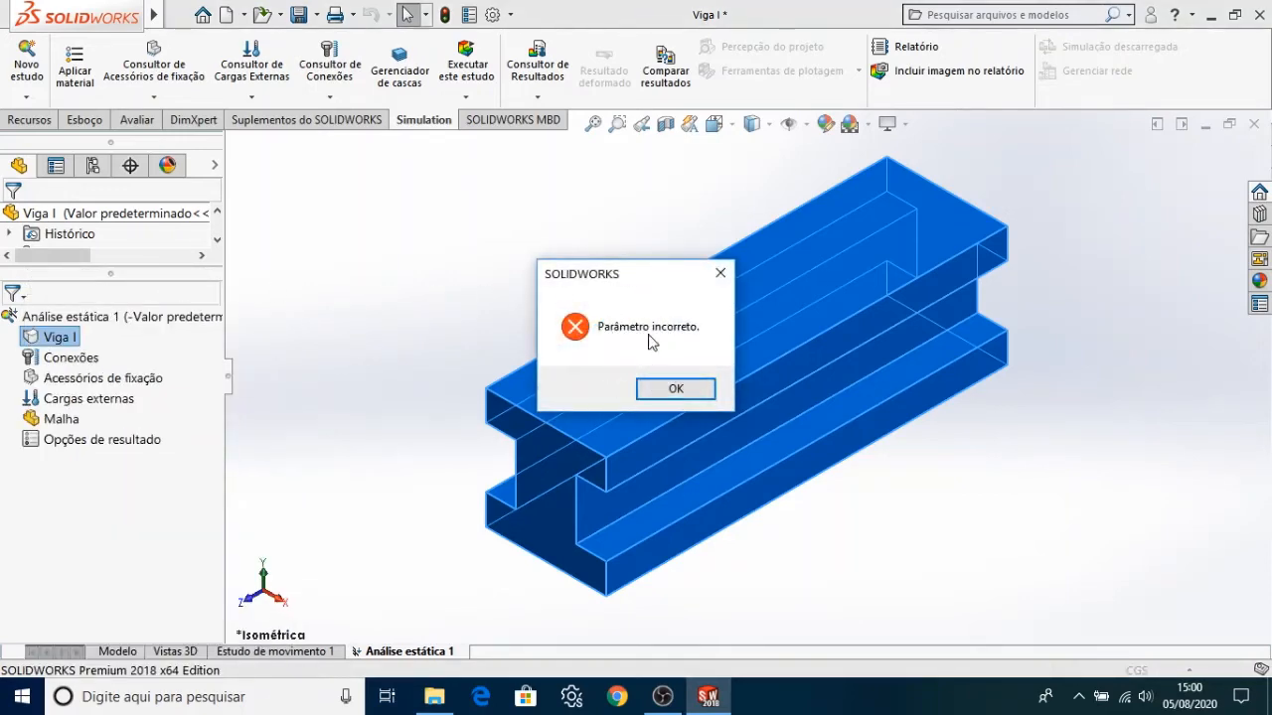
click(683, 389)
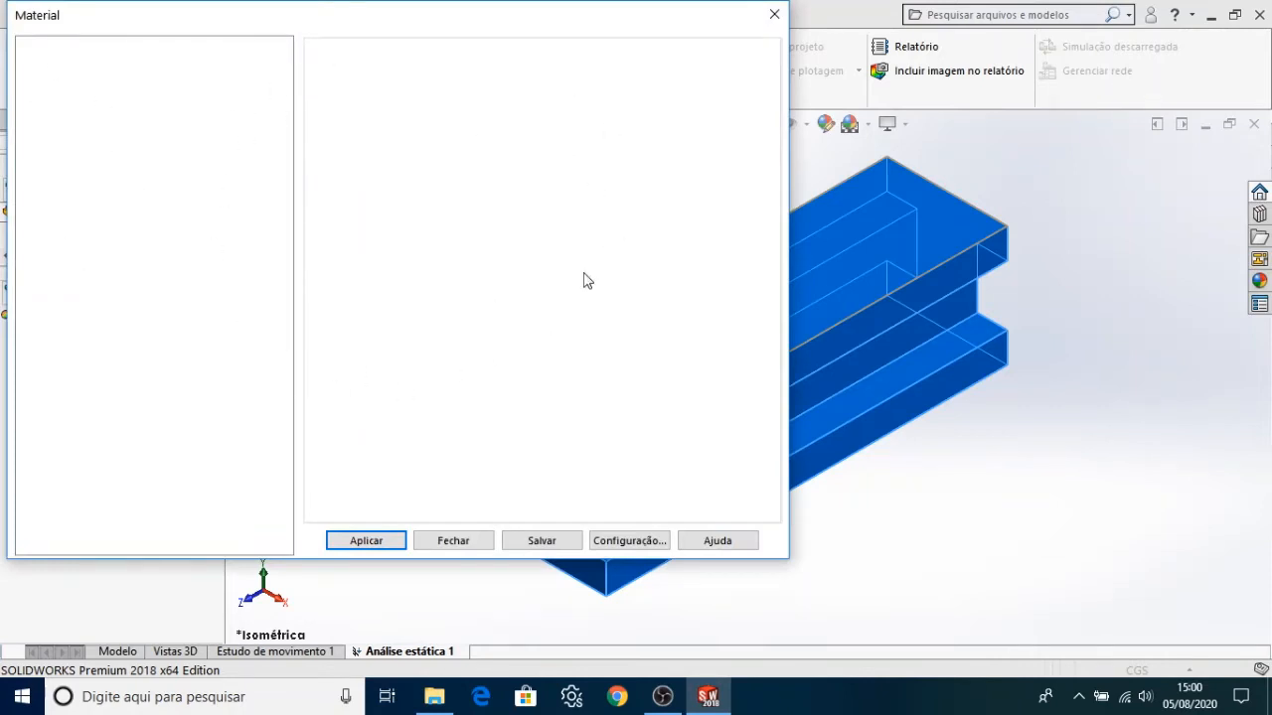
click(774, 14)
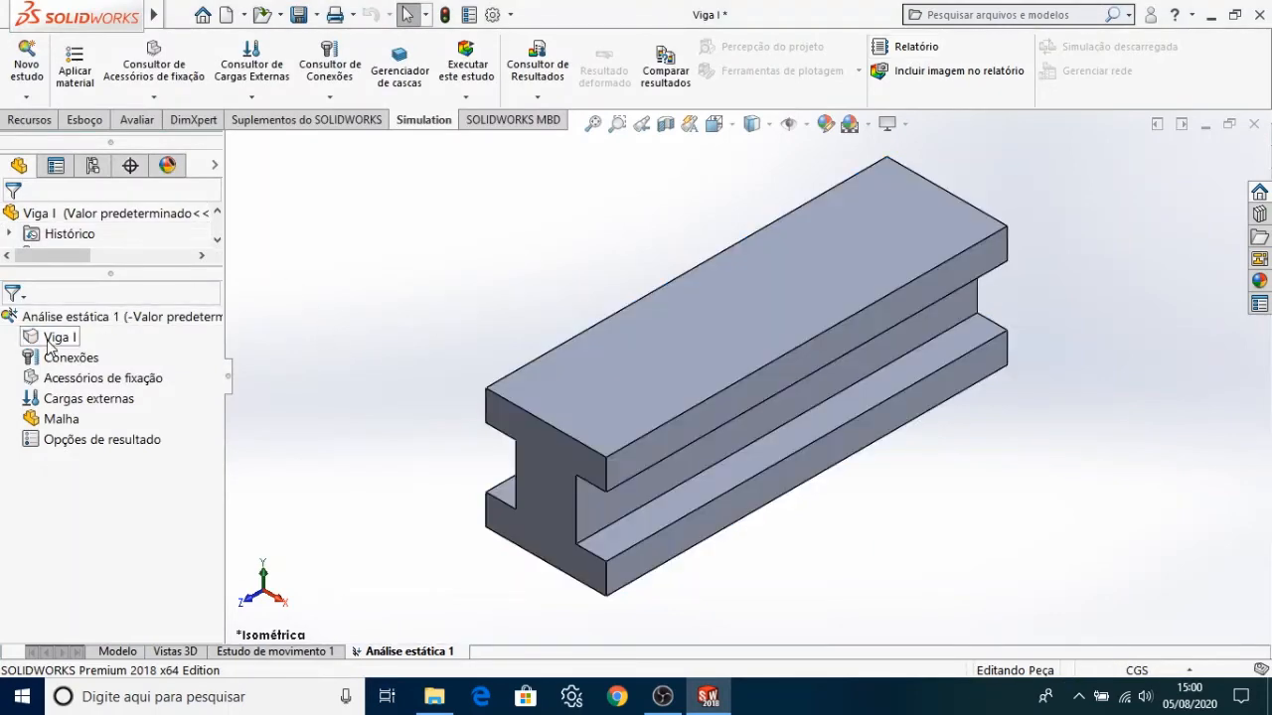
Apply the favorite material Aço carbono simples to the Viga I body in the study.
right_click(48, 341)
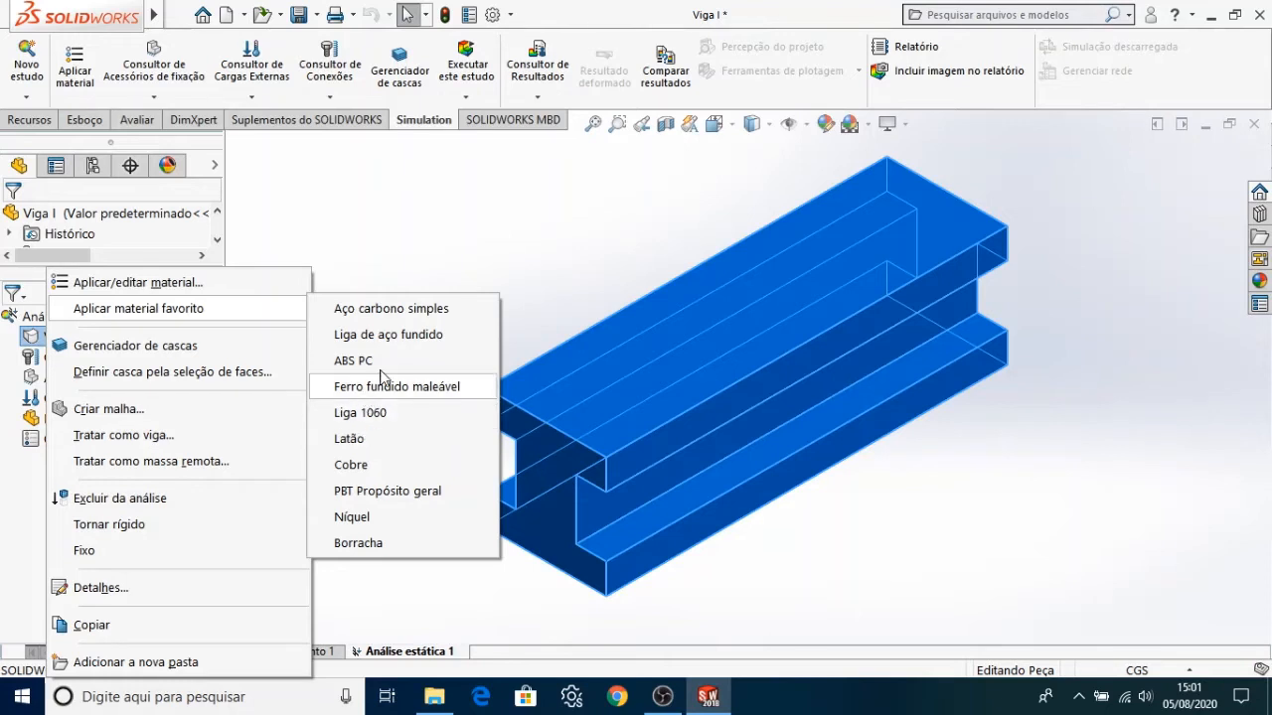
click(364, 311)
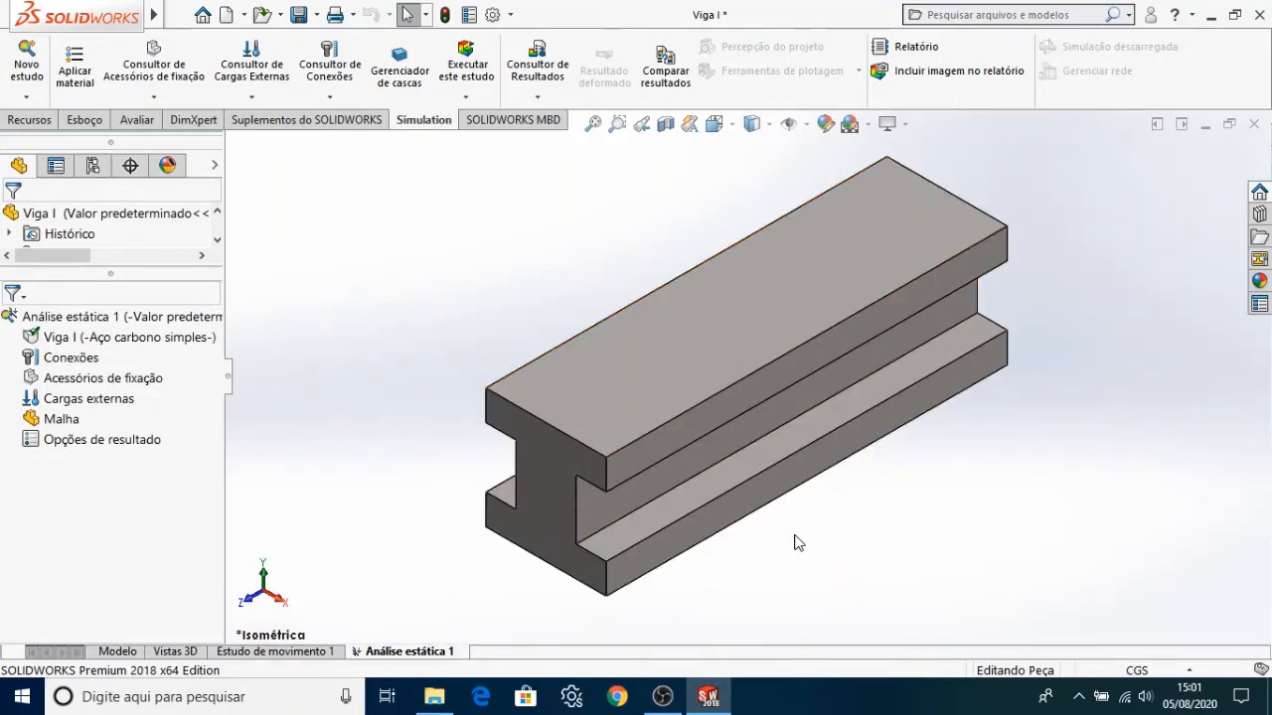
scroll(795, 537, up, 1)
scroll(777, 480, down, 1)
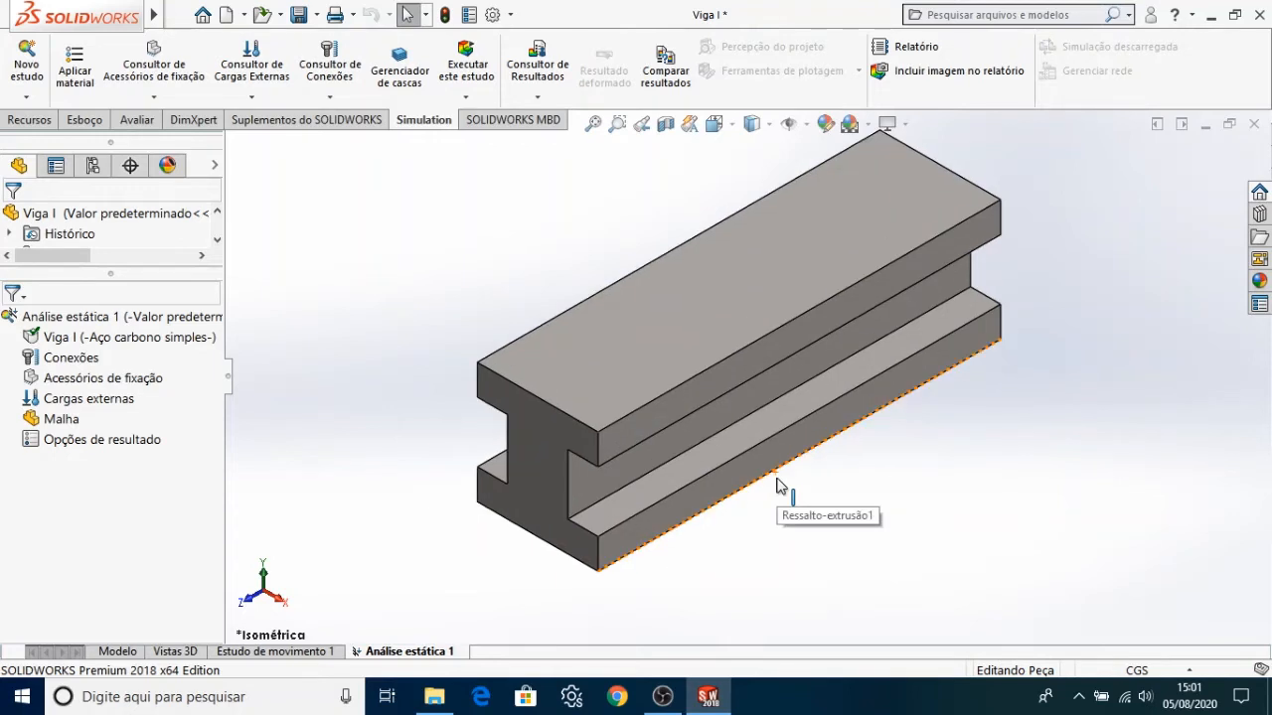
scroll(785, 438, up, 1)
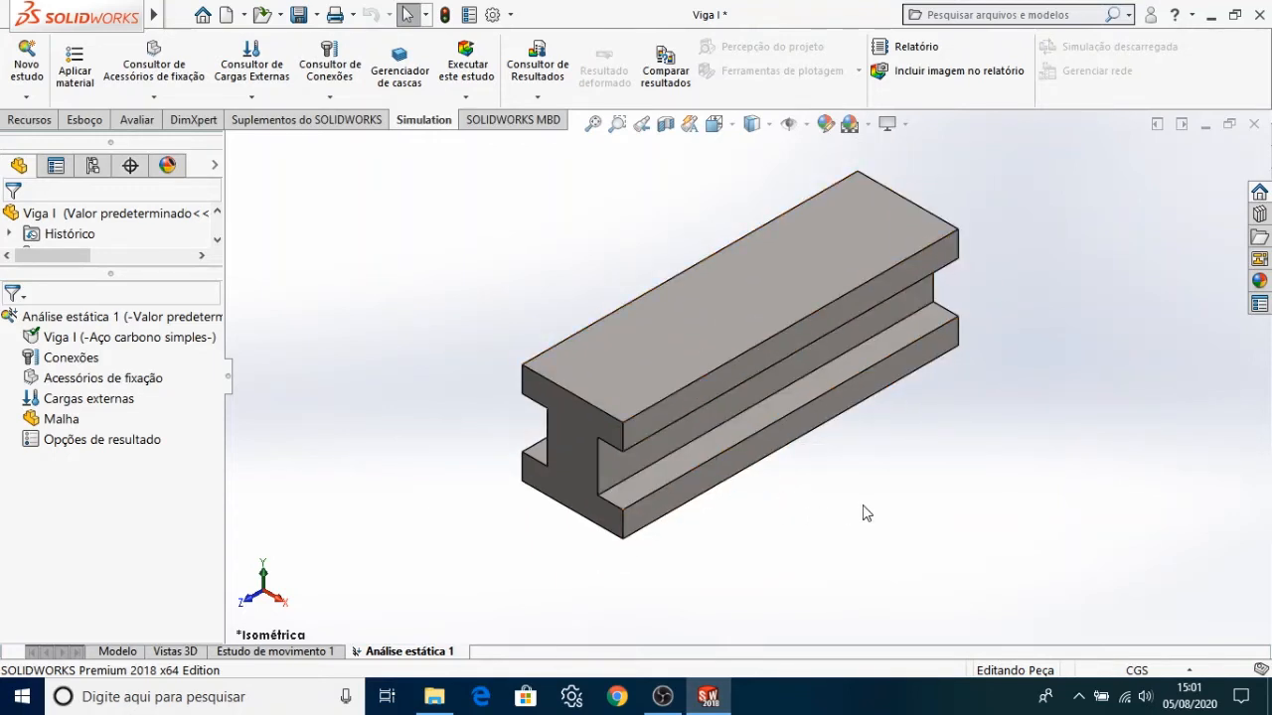
scroll(734, 514, up, 1)
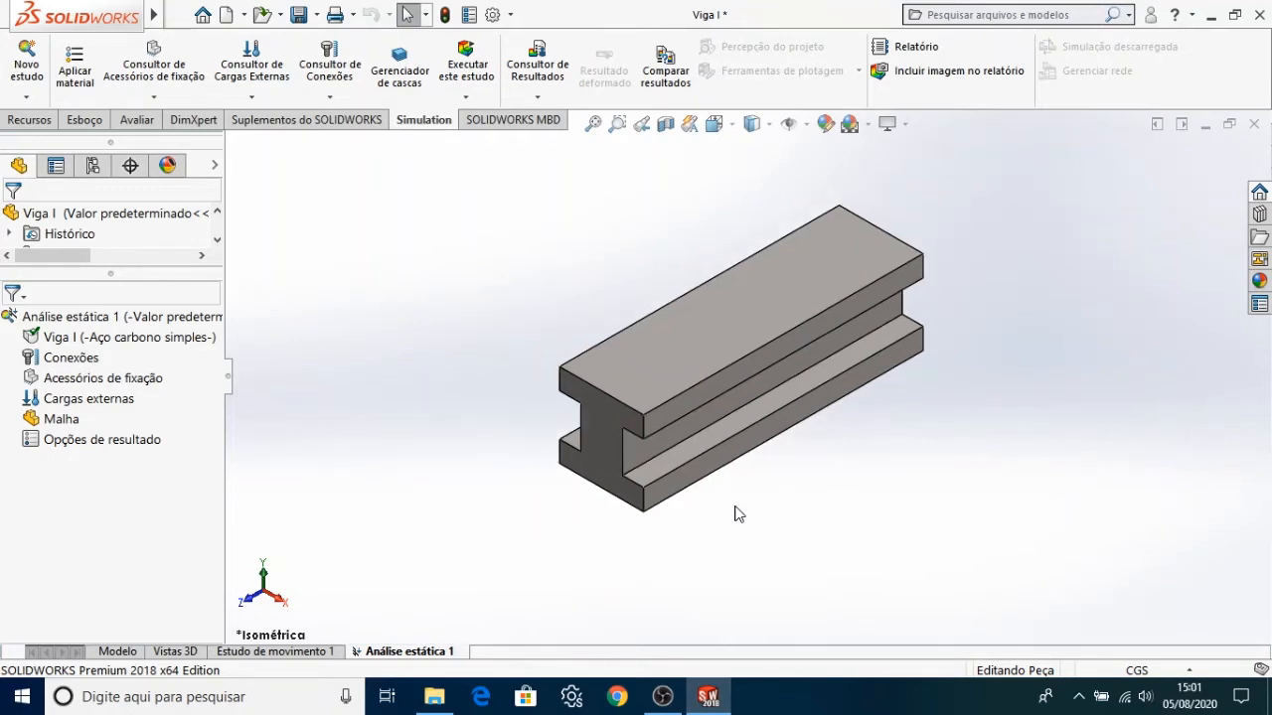
scroll(695, 393, down, 1)
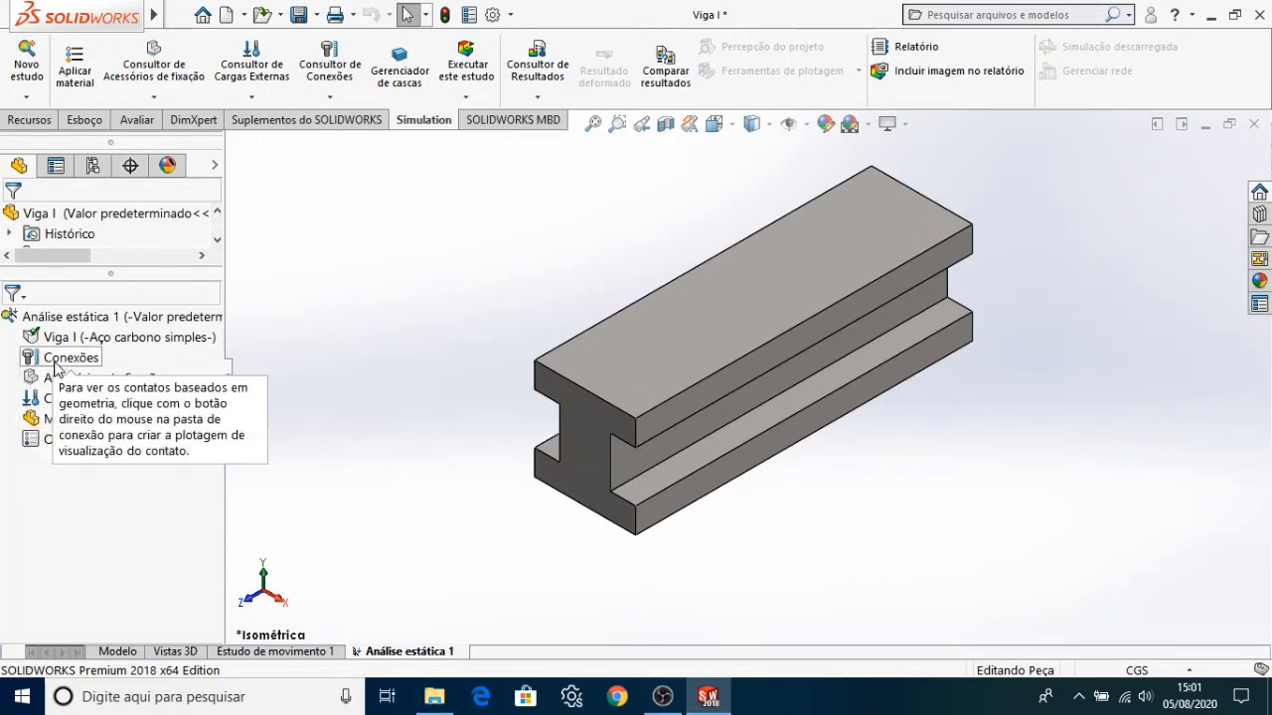
right_click(57, 365)
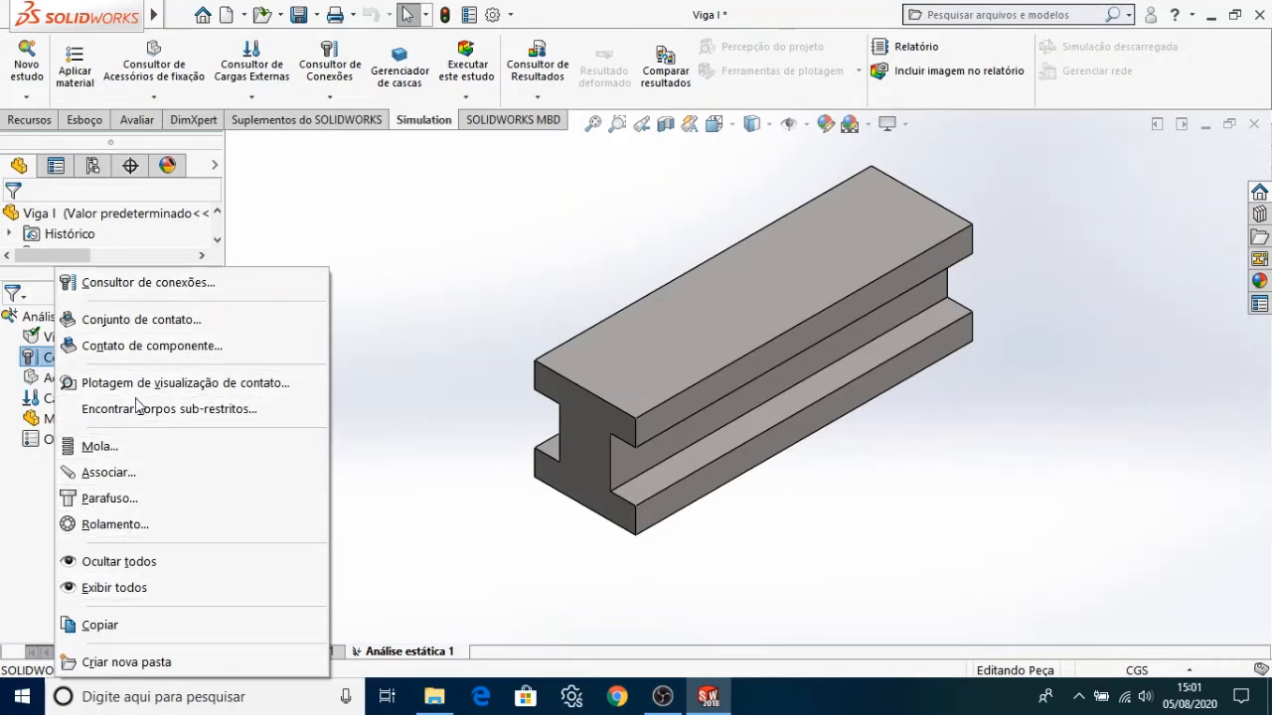
click(16, 525)
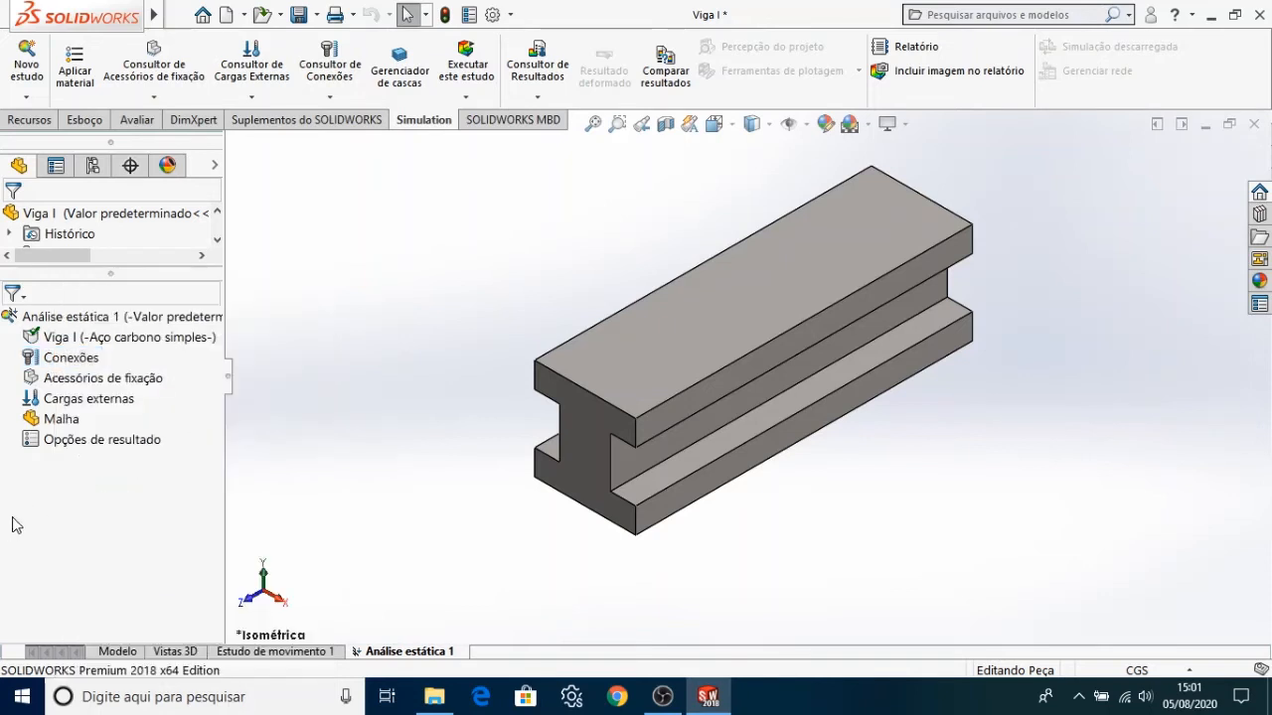
Add a fixed geometry fixture (Geometria fixa) to the end face at the far end of the beam.
right_click(80, 382)
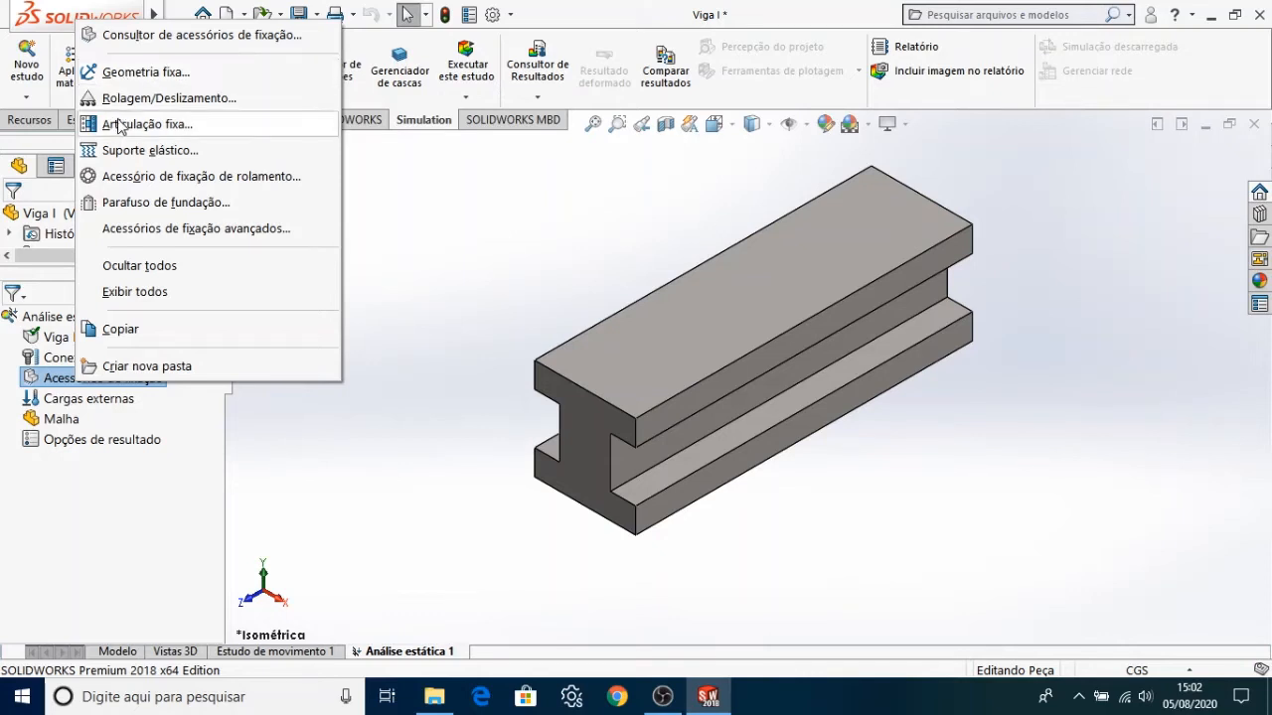
click(124, 76)
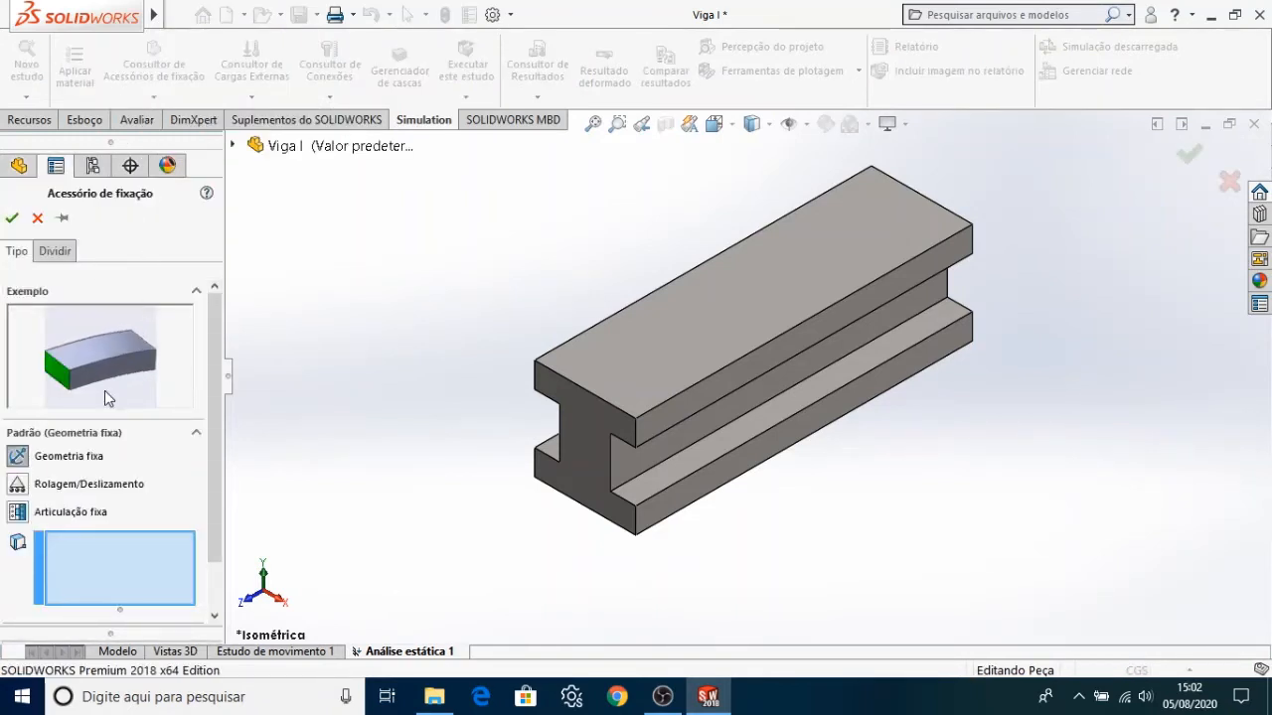
middle_drag(425, 454, 321, 463)
click(695, 445)
middle_drag(964, 545, 972, 366)
click(949, 357)
click(941, 354)
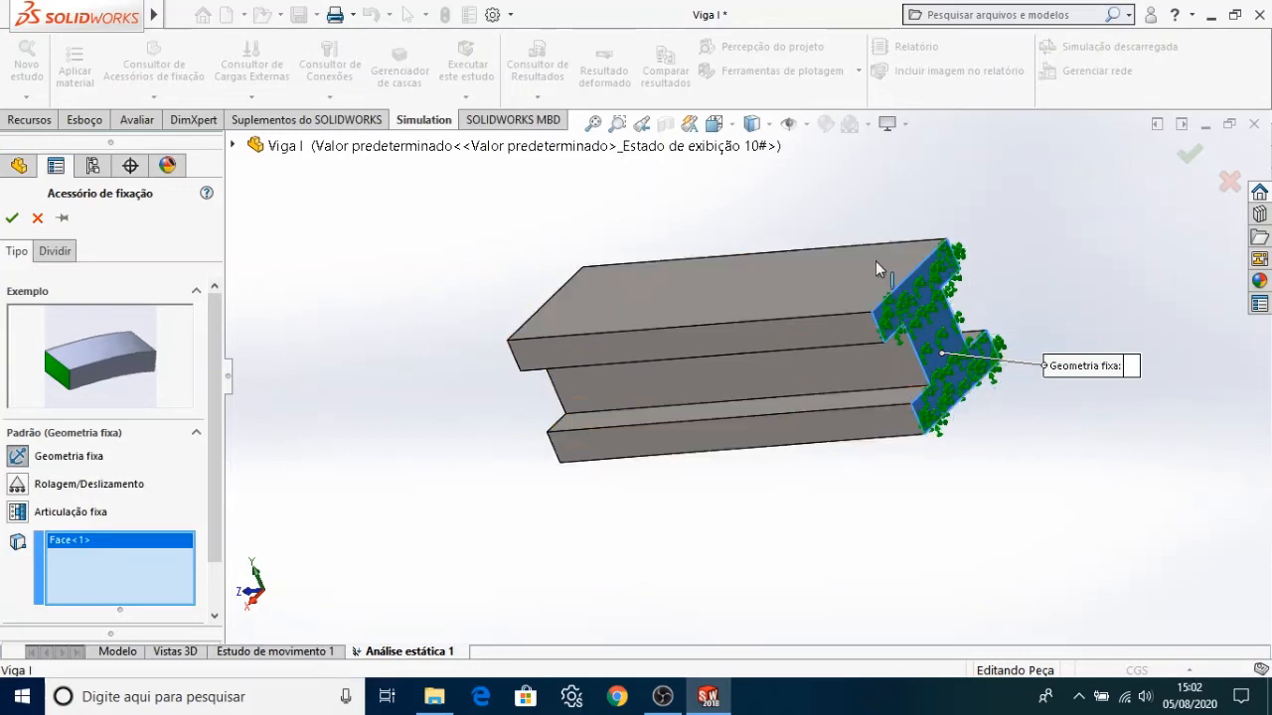
middle_drag(722, 582, 766, 508)
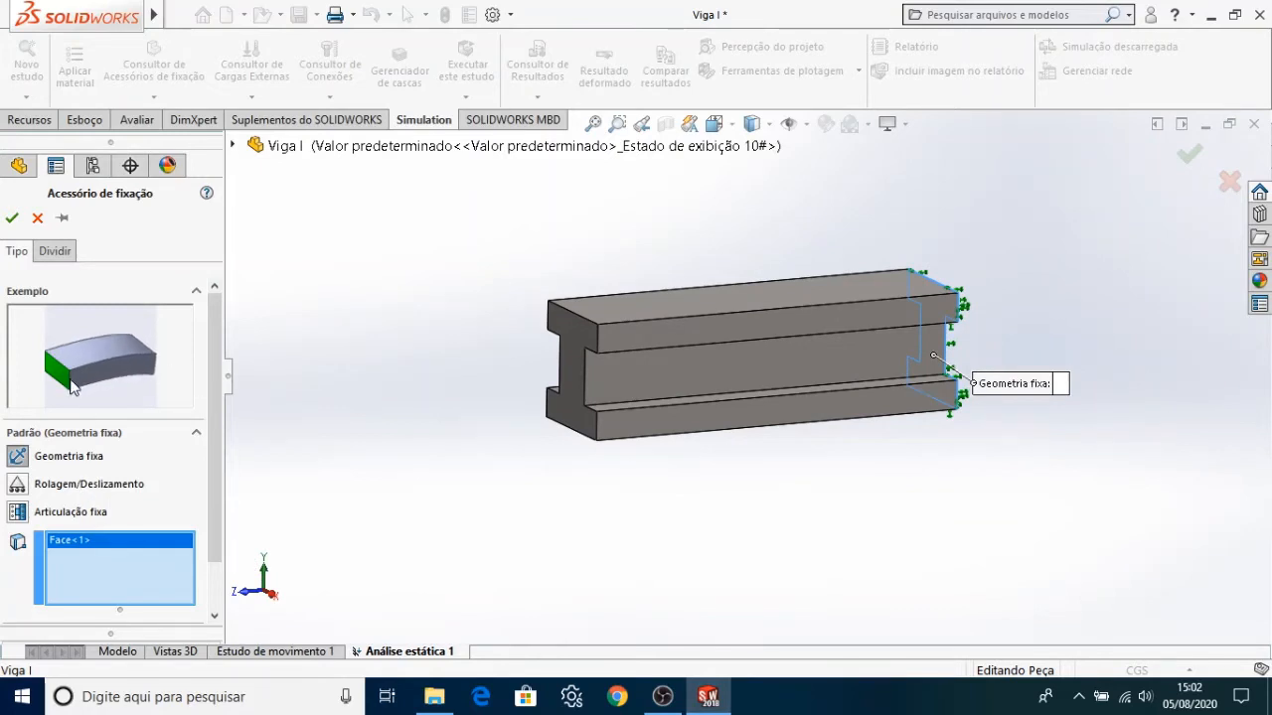
drag(214, 347, 222, 304)
click(9, 218)
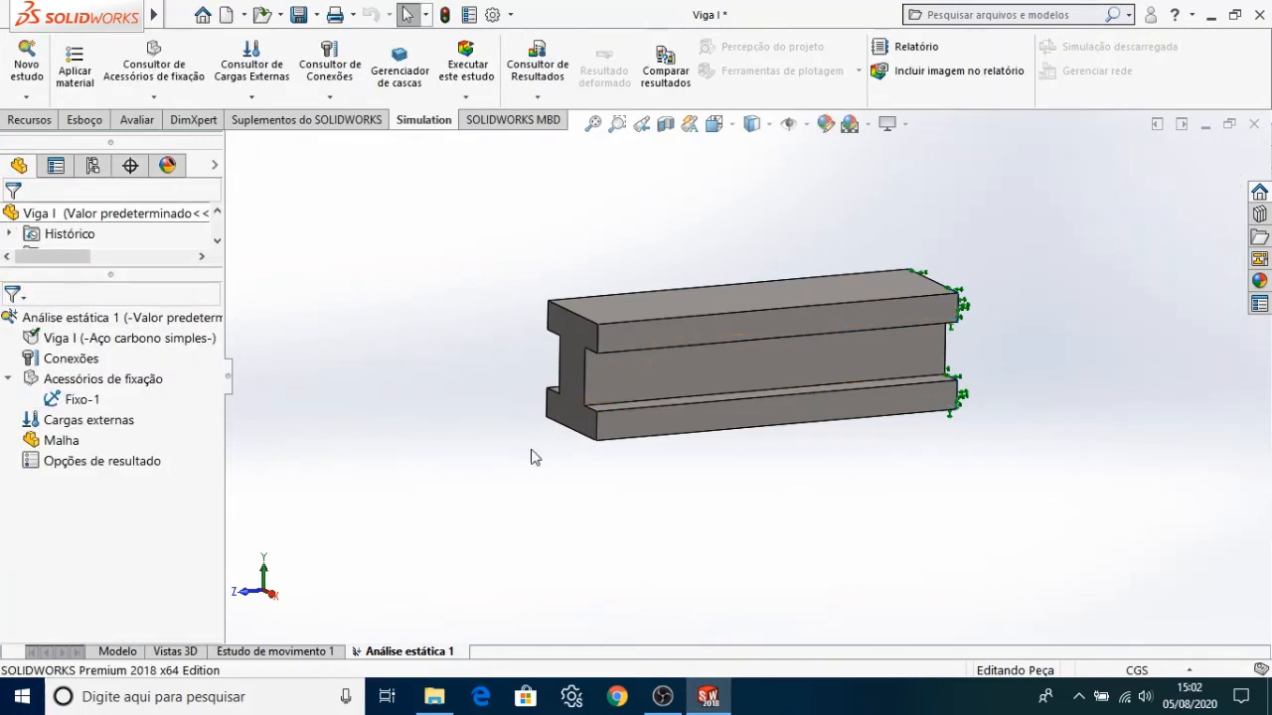
Create the mesh for the beam with the default medium mesh density.
mouse_move(657, 490)
middle_down()
mouse_move(557, 511)
mouse_move(596, 559)
mouse_move(650, 485)
middle_up()
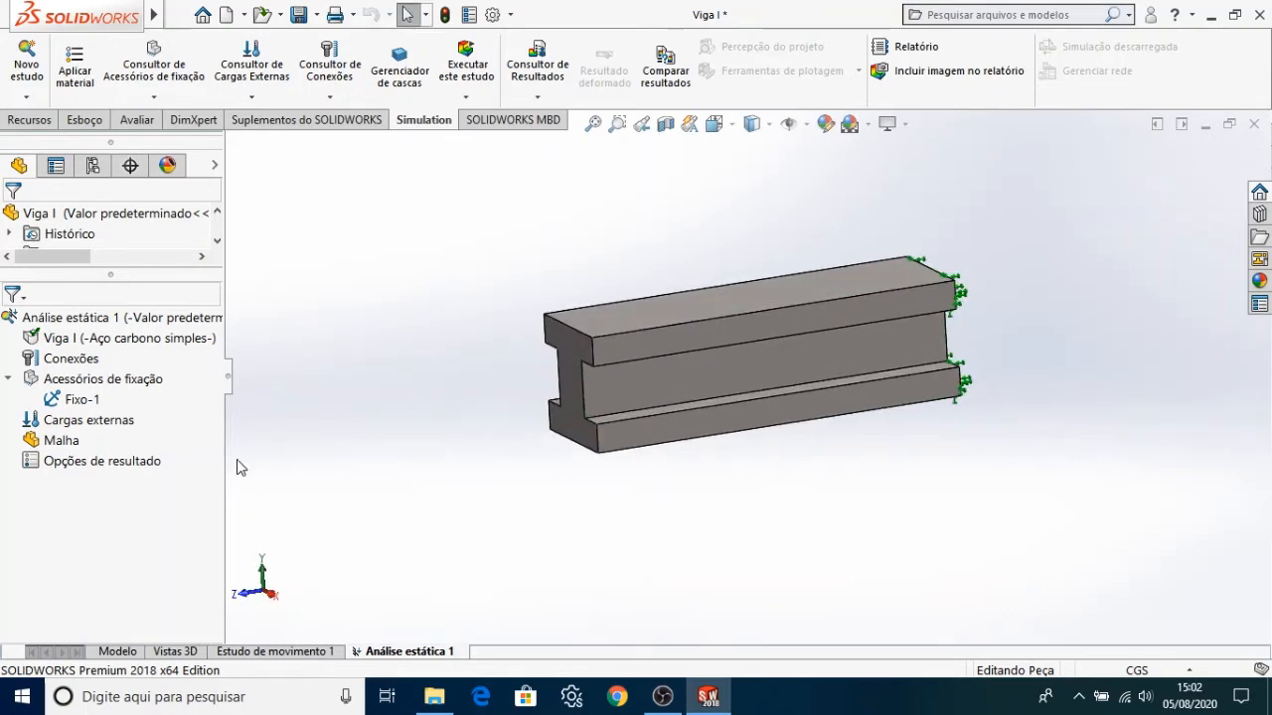
right_click(47, 447)
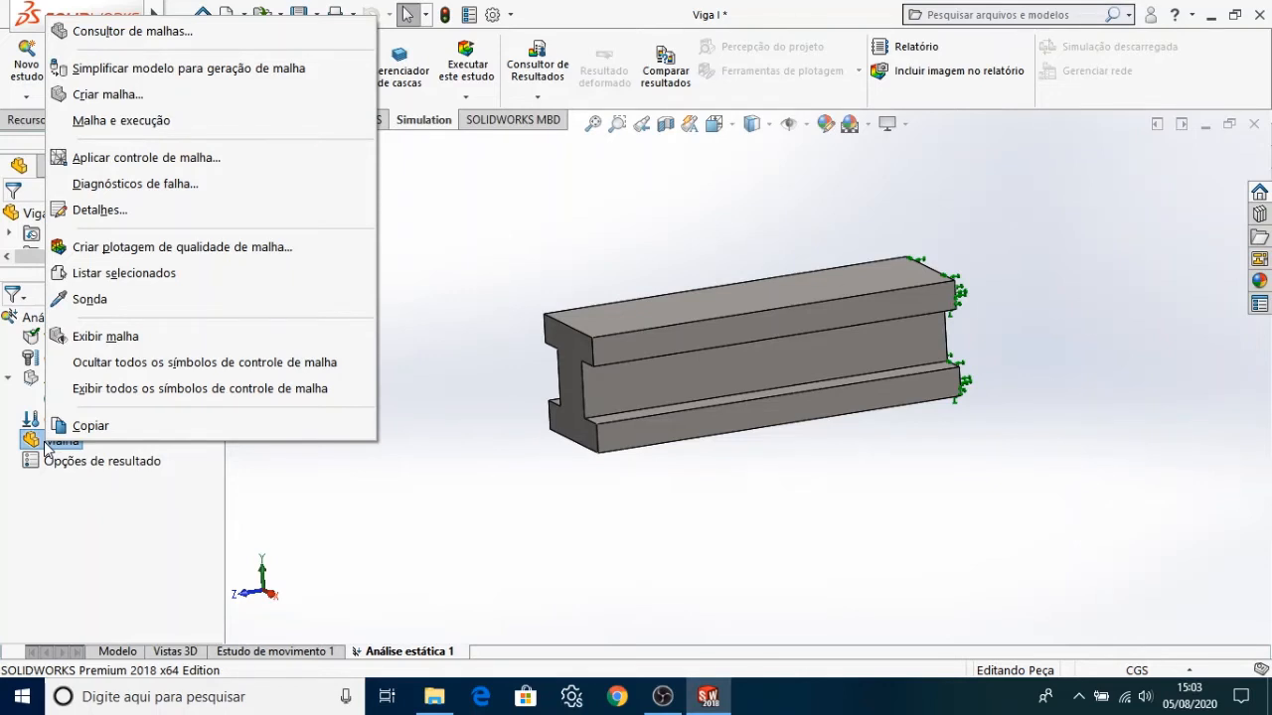
click(77, 95)
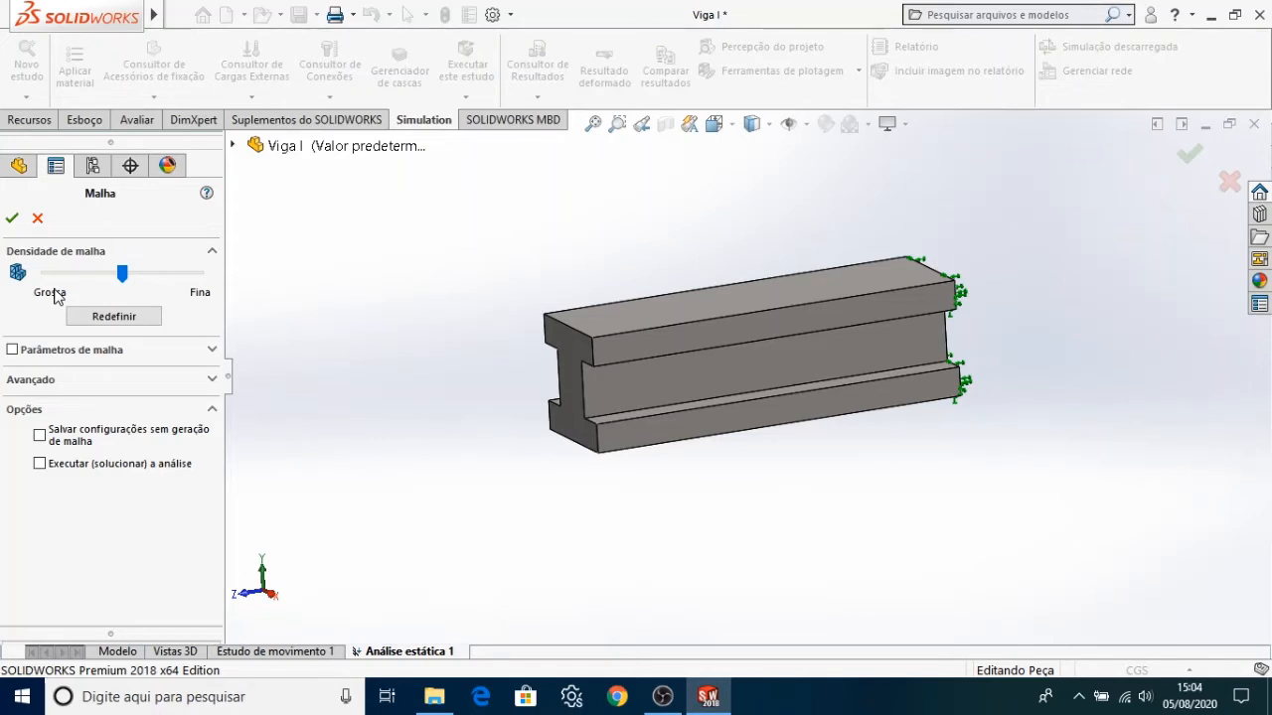
scroll(459, 392, up, 1)
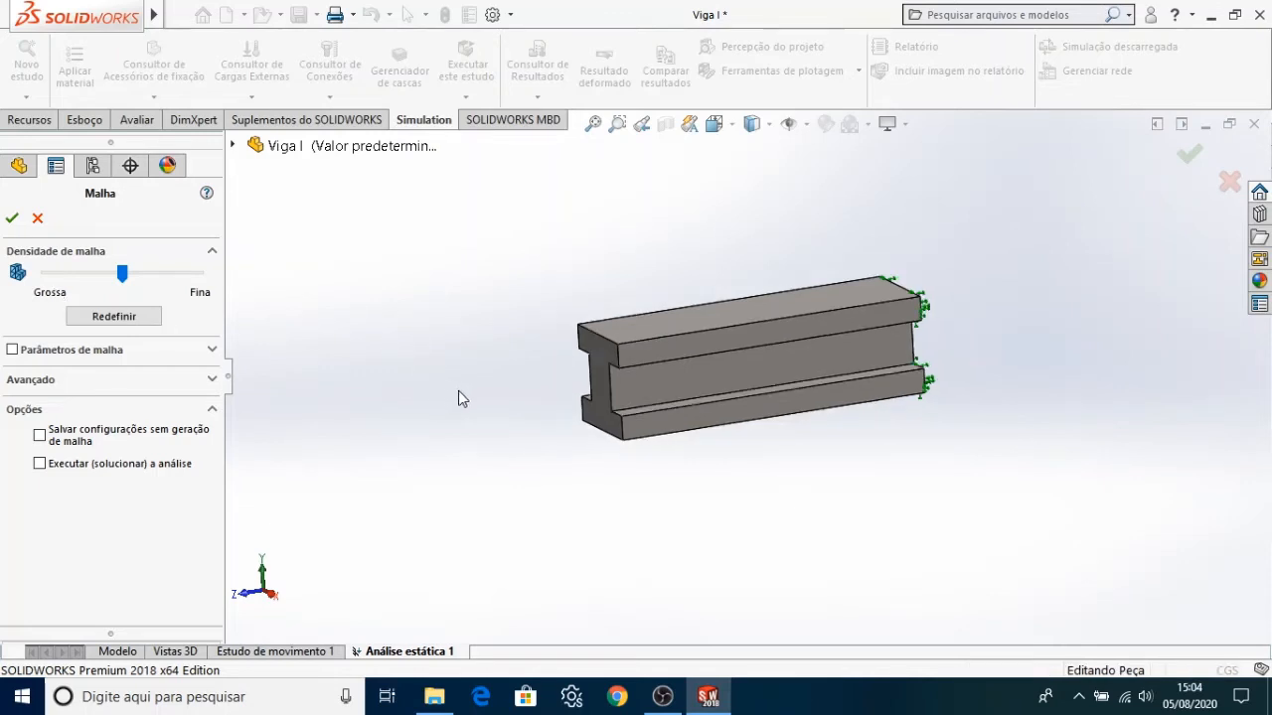
middle_drag(458, 390, 460, 388)
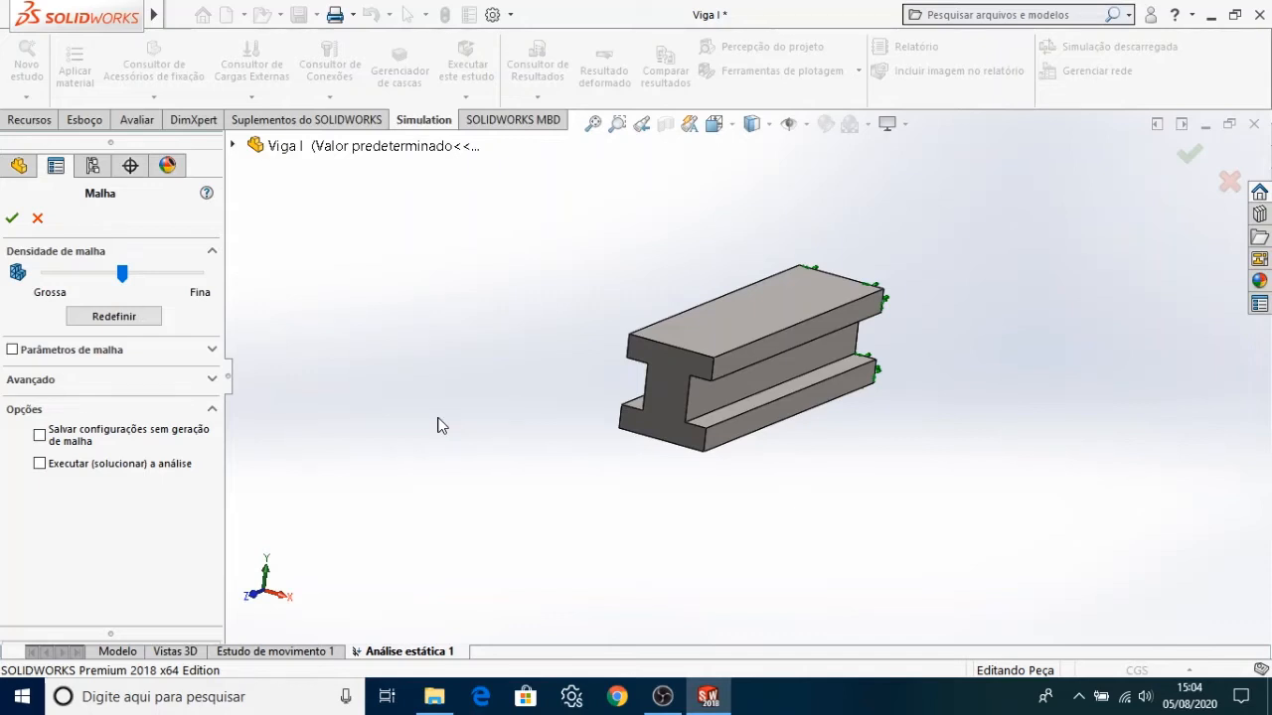
key(ctrl+7)
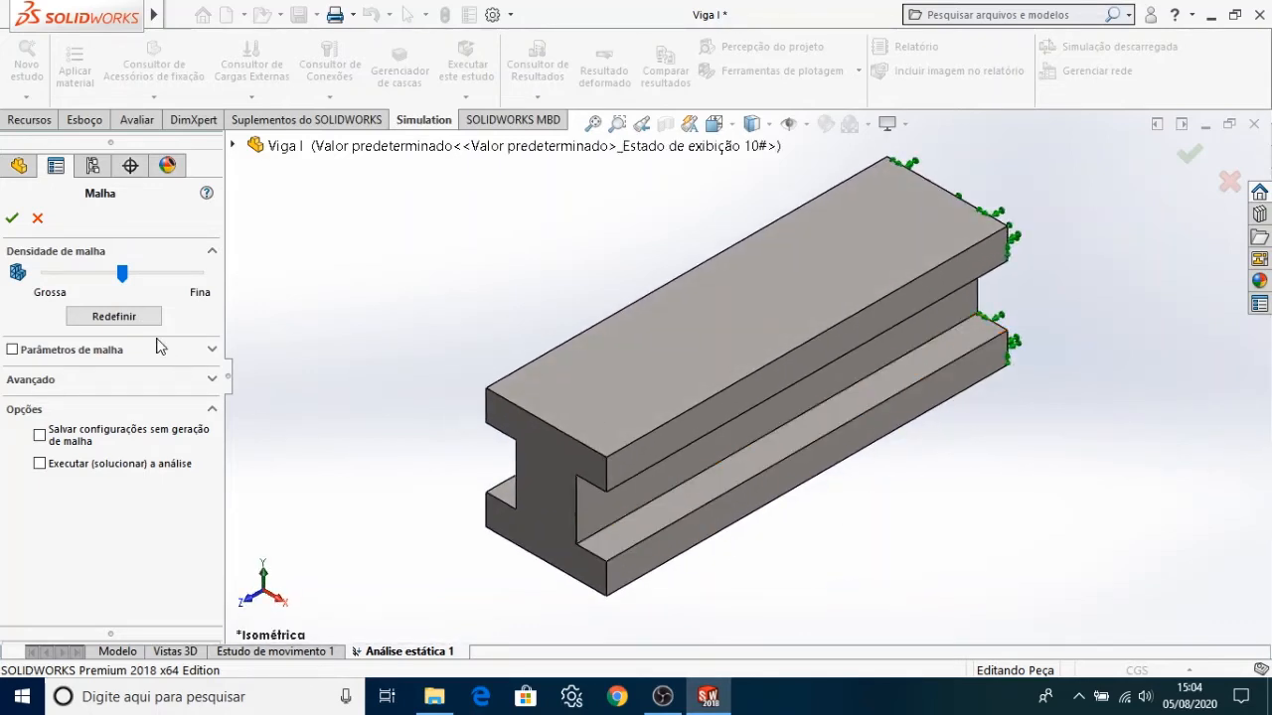
click(12, 217)
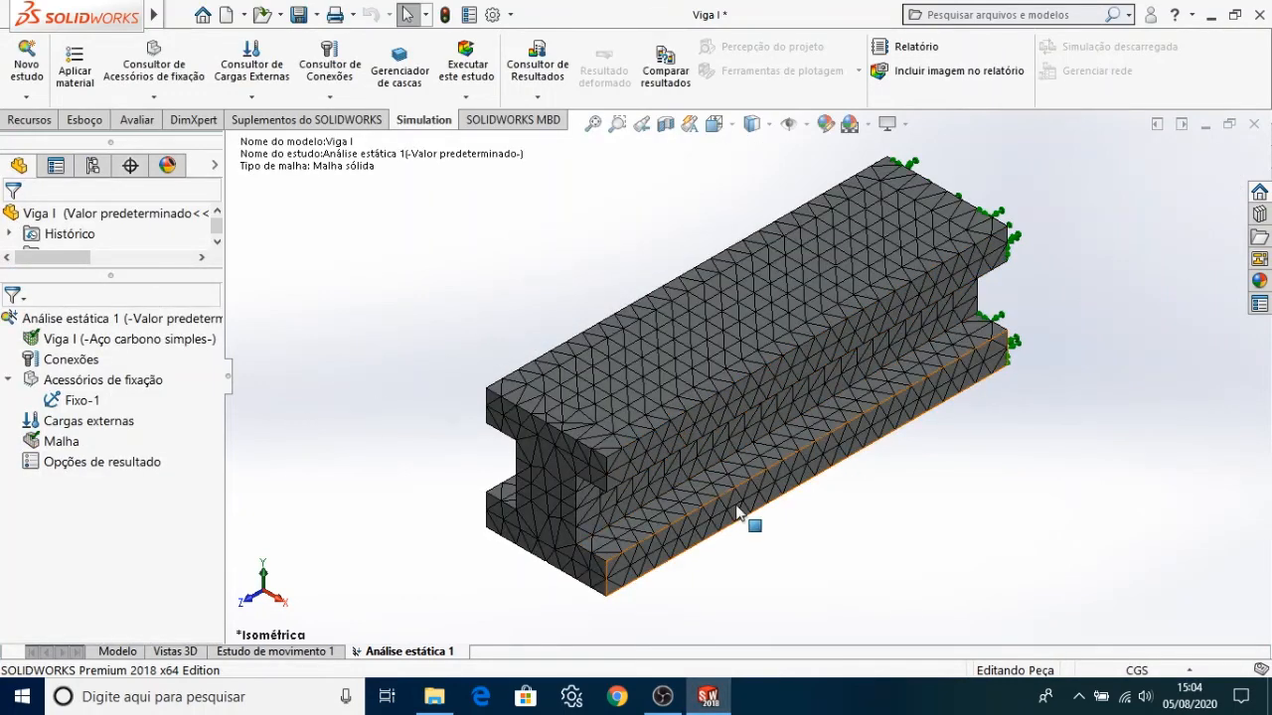
Examine the solid mesh elements along the beam's flanges and web and around its ends.
scroll(646, 456, down, 5)
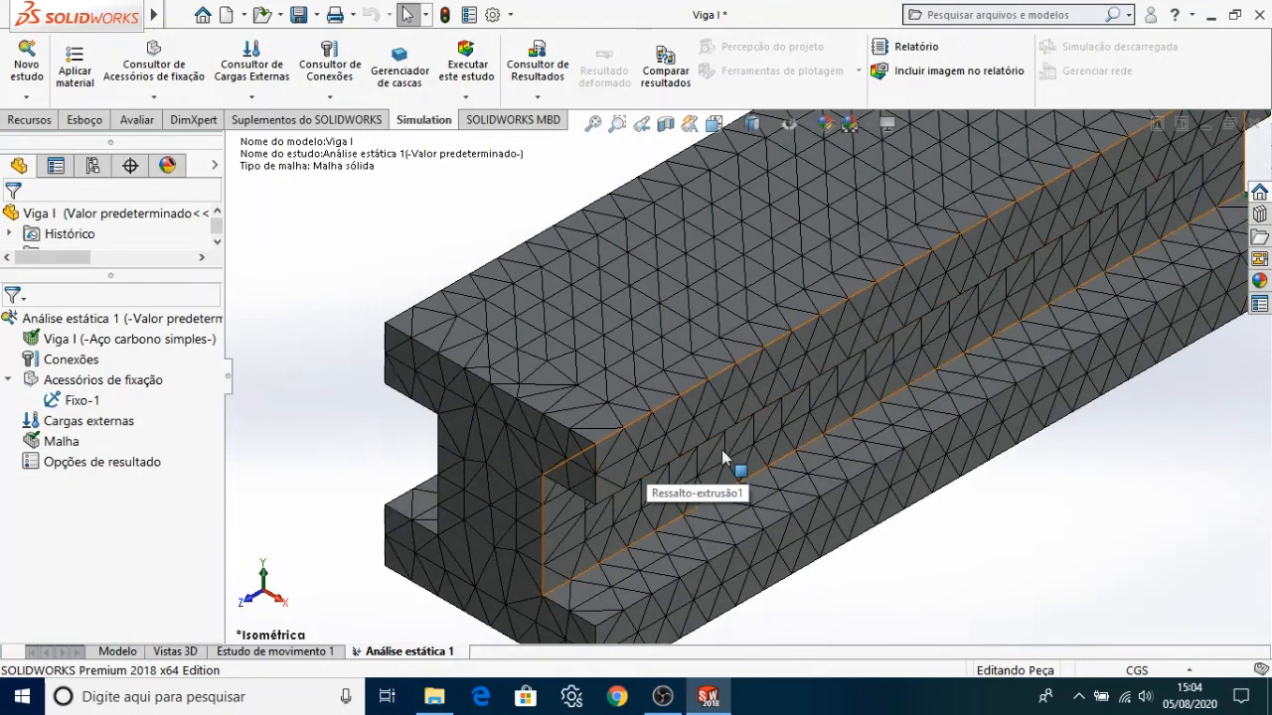
scroll(723, 459, up, 3)
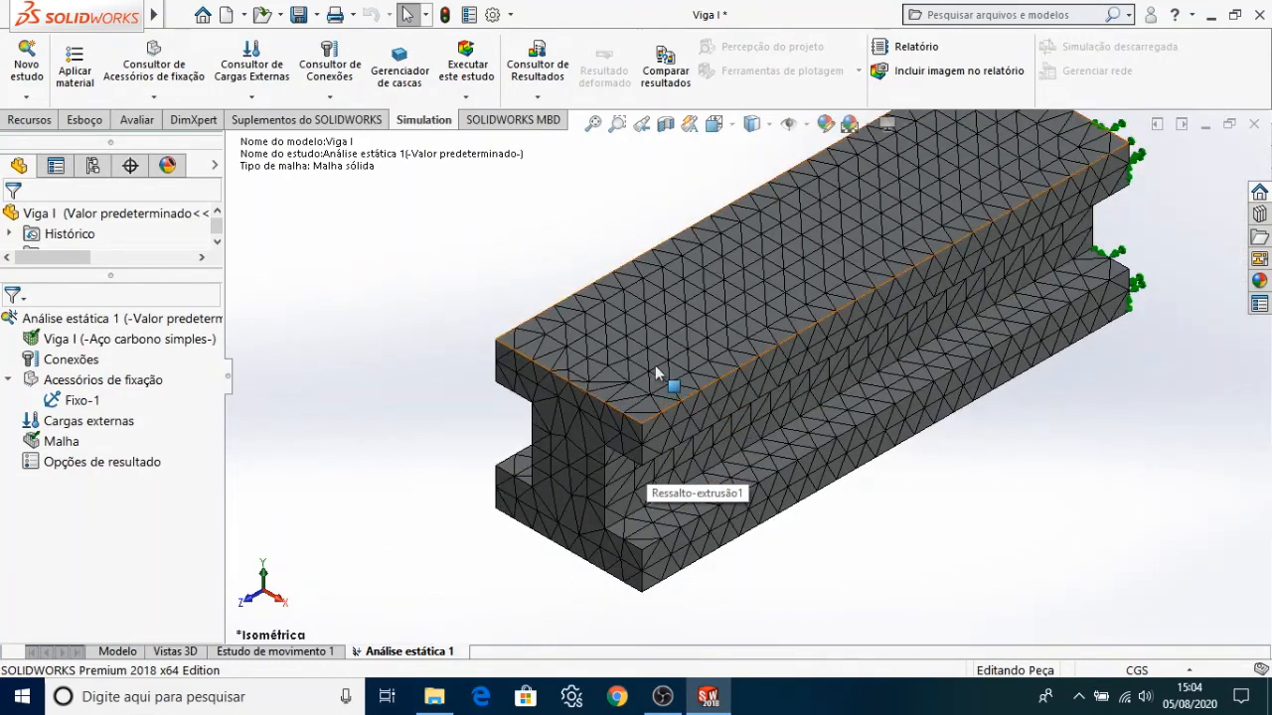
scroll(696, 407, down, 2)
scroll(775, 497, up, 4)
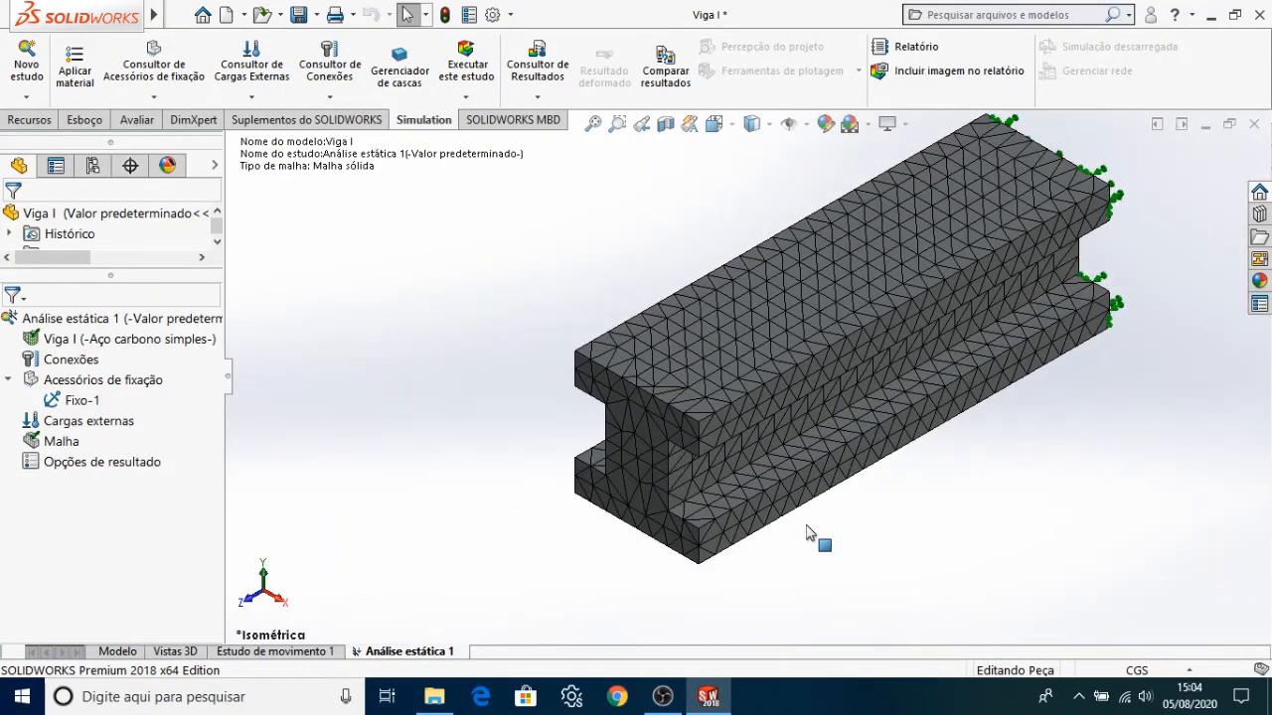
scroll(994, 380, up, 1)
scroll(1024, 331, down, 1)
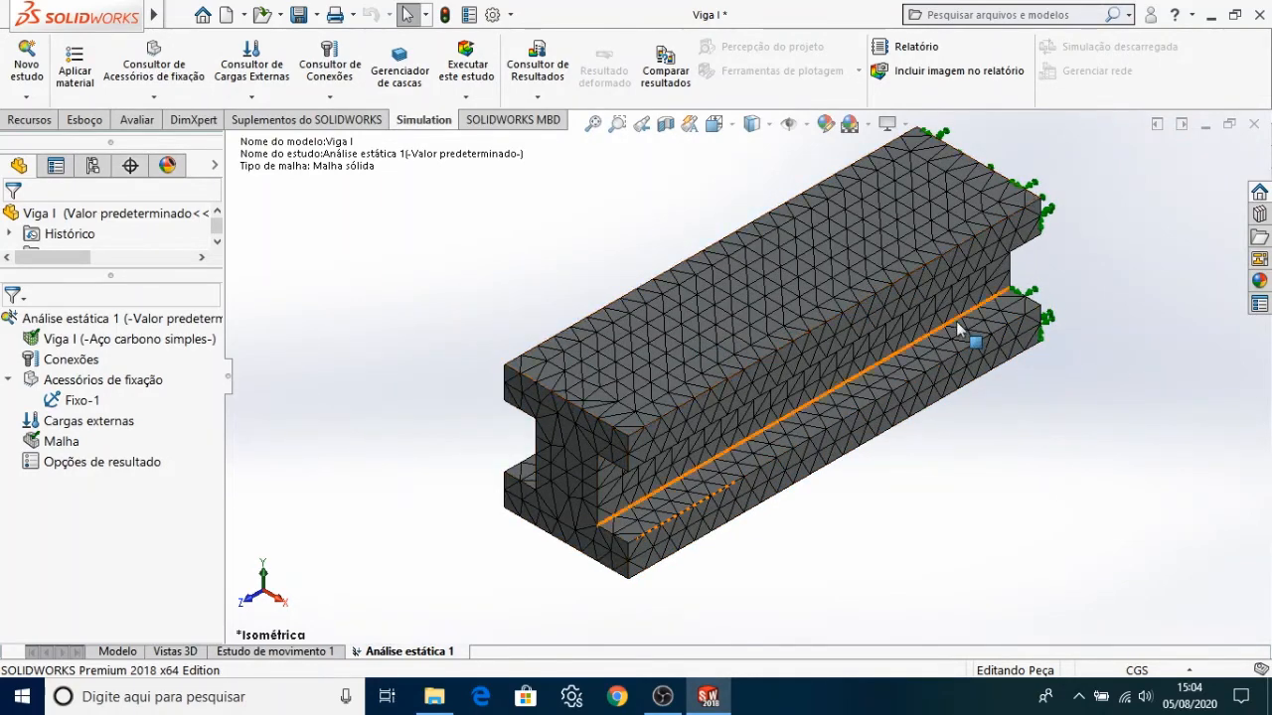
scroll(966, 282, down, 2)
scroll(966, 283, up, 3)
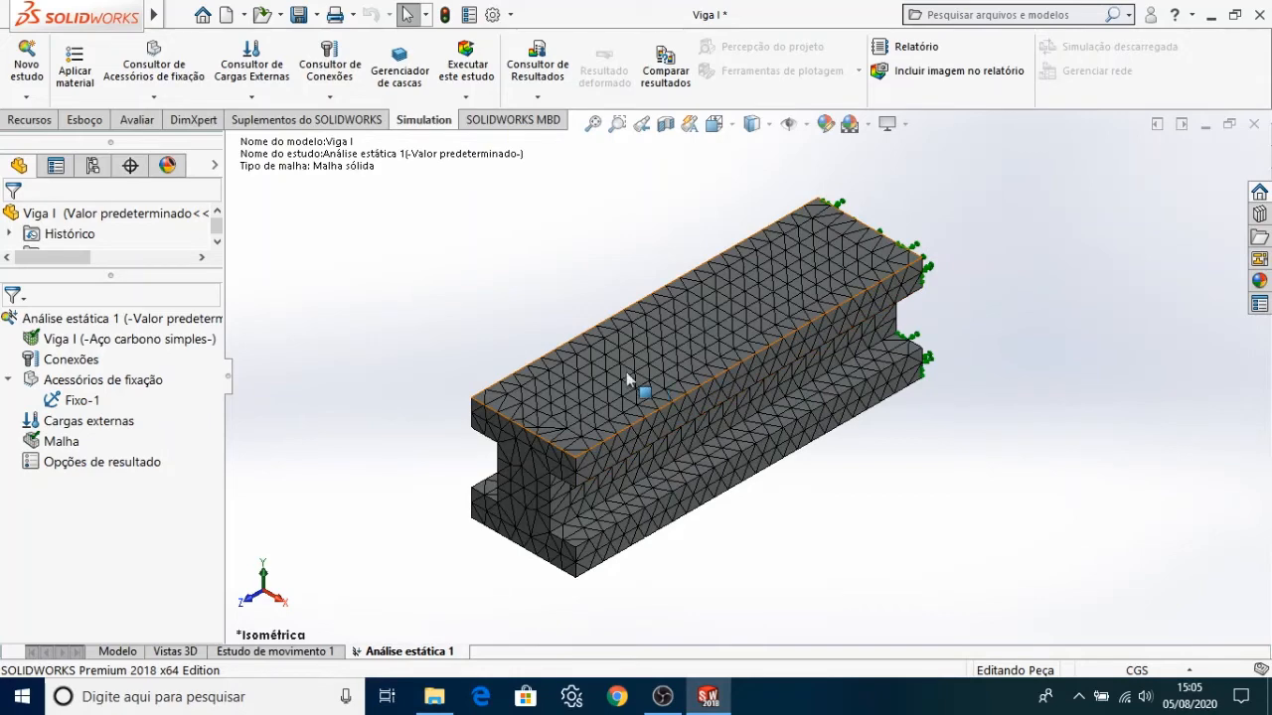
scroll(616, 375, down, 1)
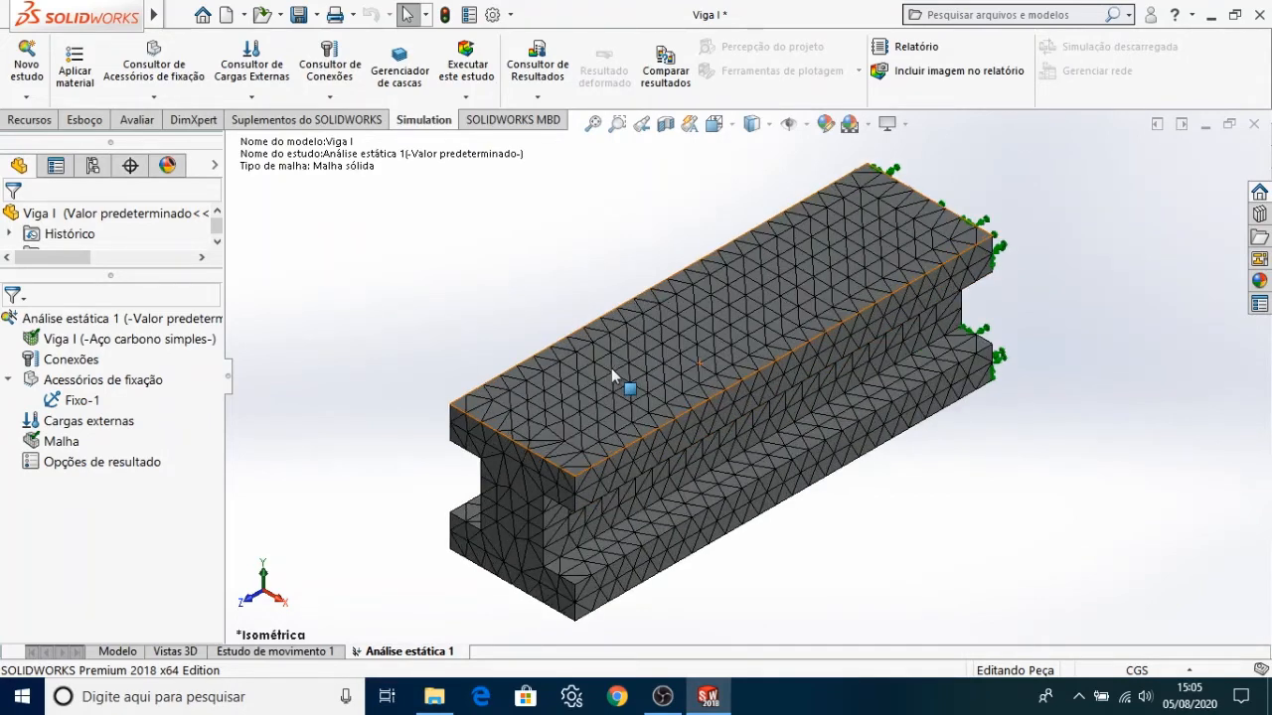
key(f)
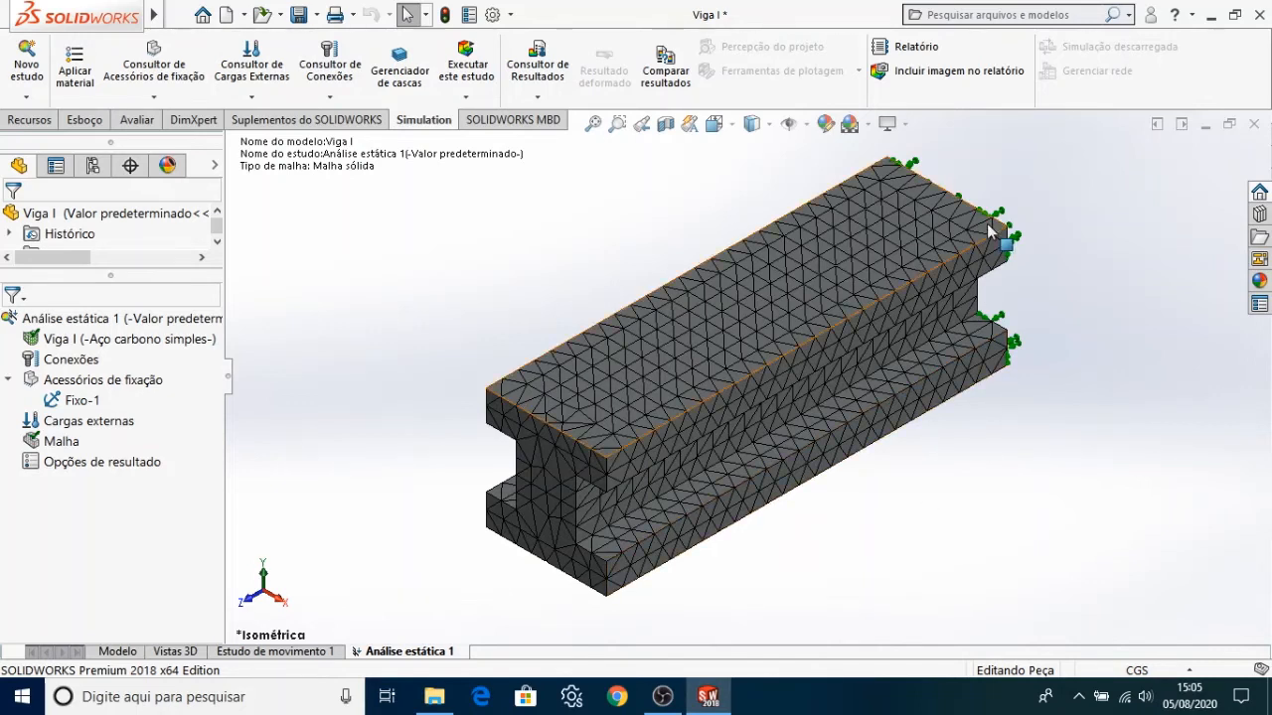
scroll(803, 328, up, 2)
scroll(776, 304, down, 1)
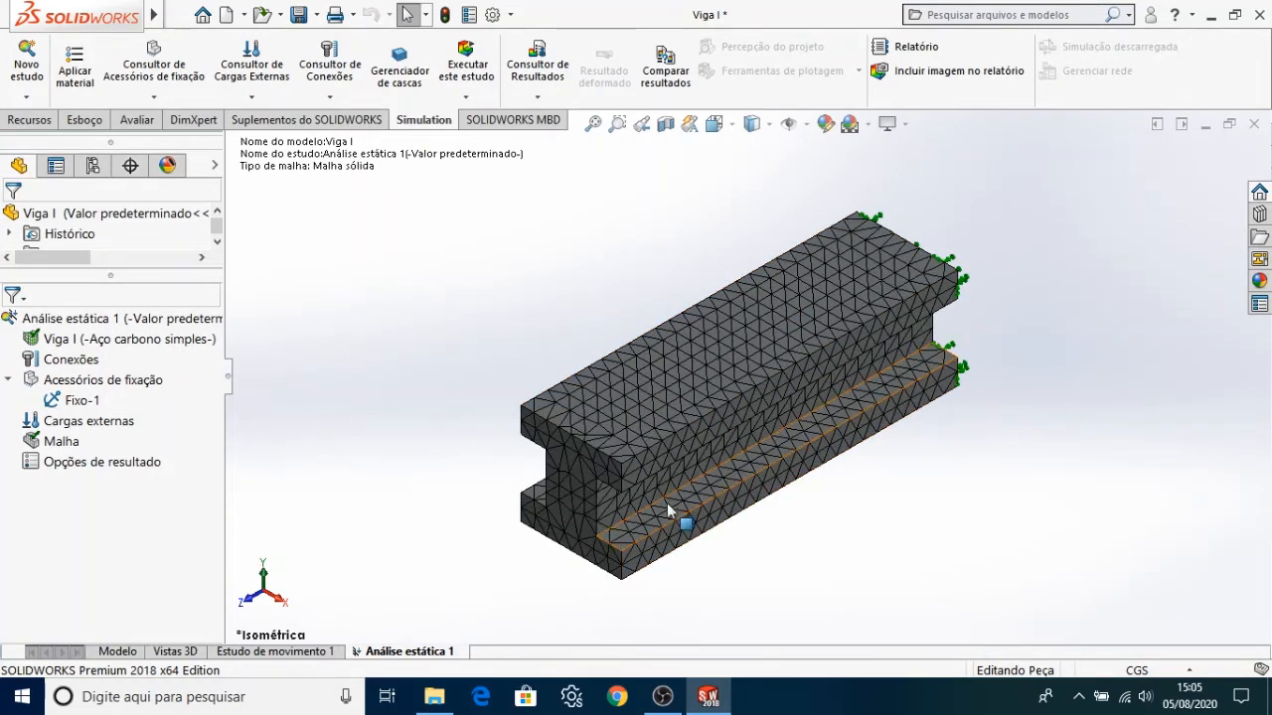
Add a gravity load of 9.81 m/s² normal to Plano superior, with the direction inverted to act downward.
right_click(47, 426)
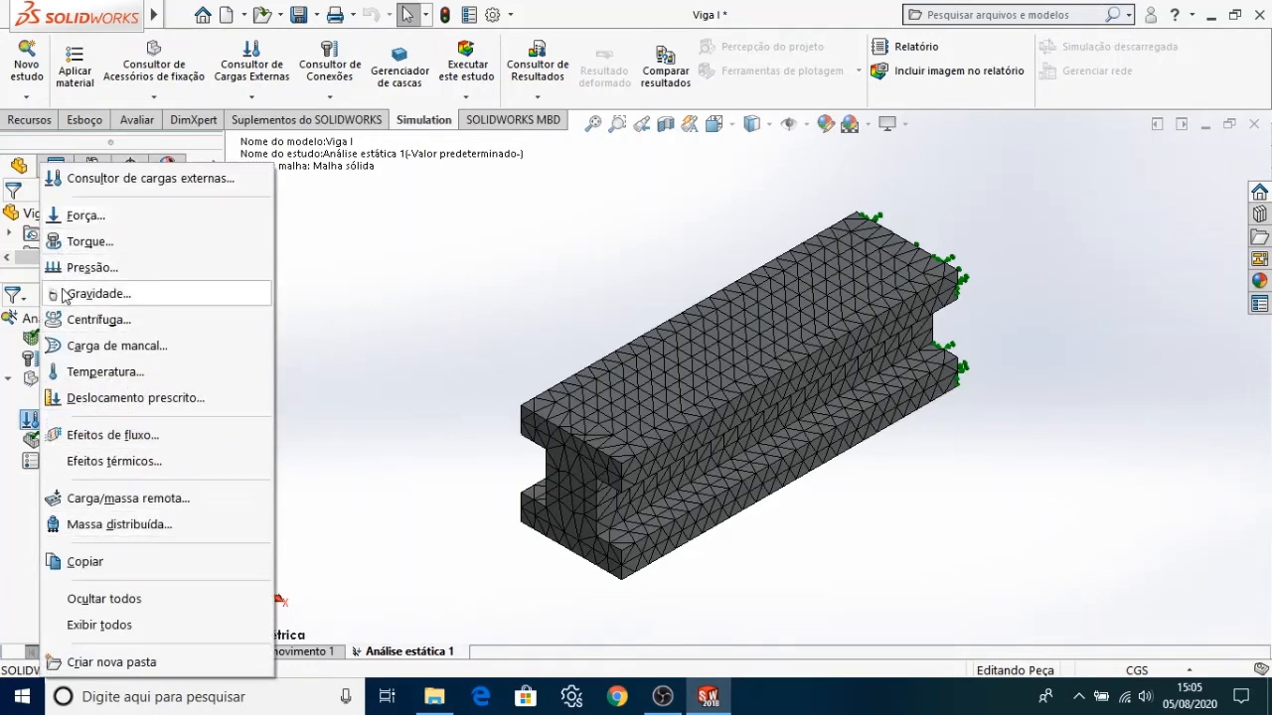
click(96, 294)
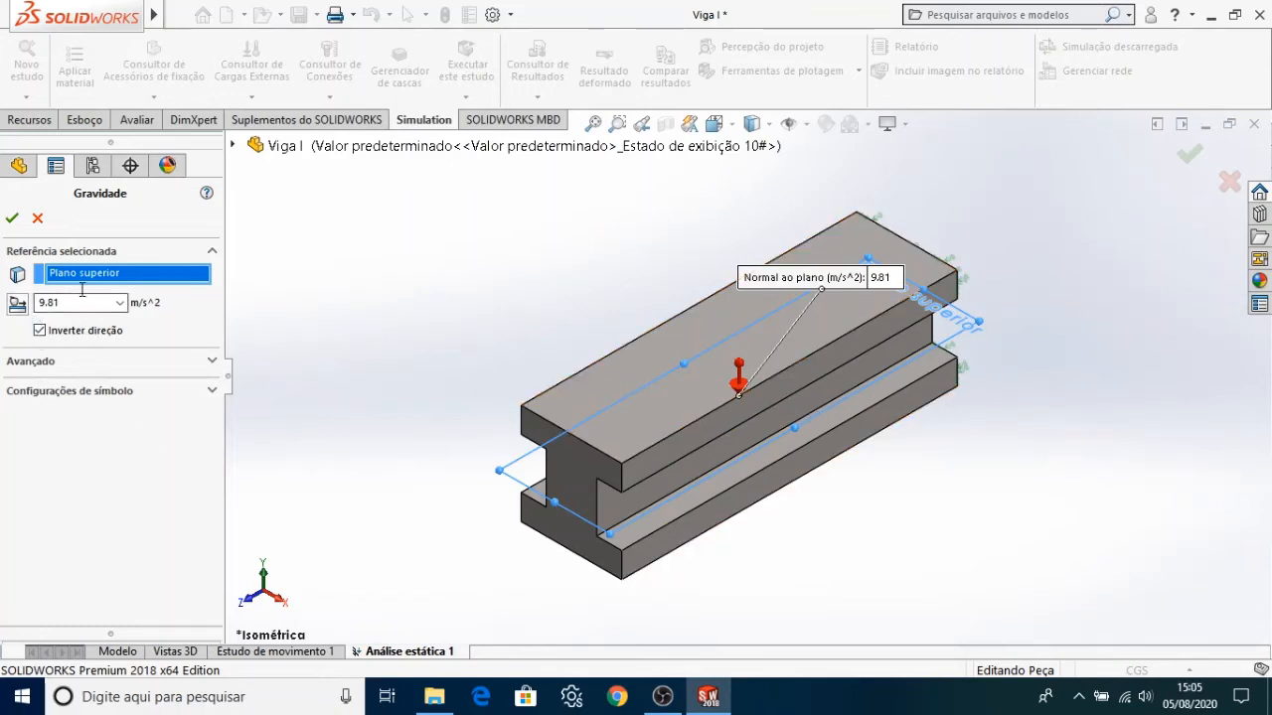
click(40, 330)
key(z)
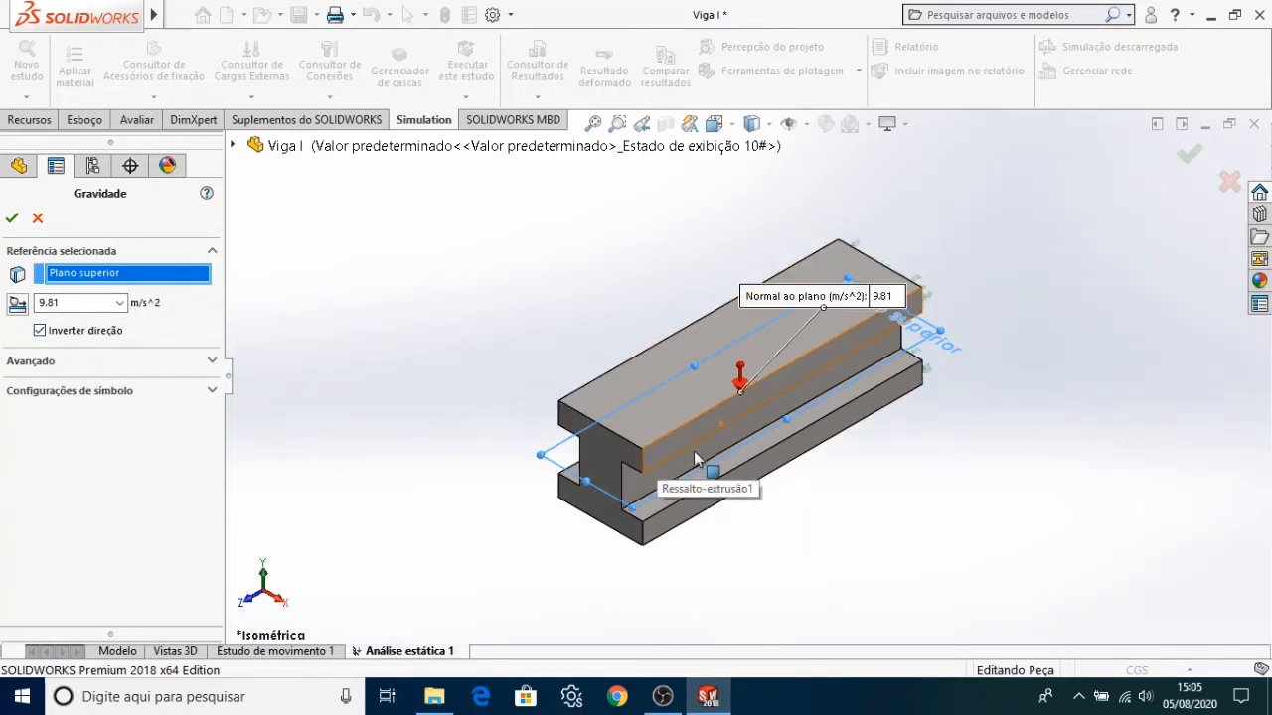
scroll(733, 475, down, 2)
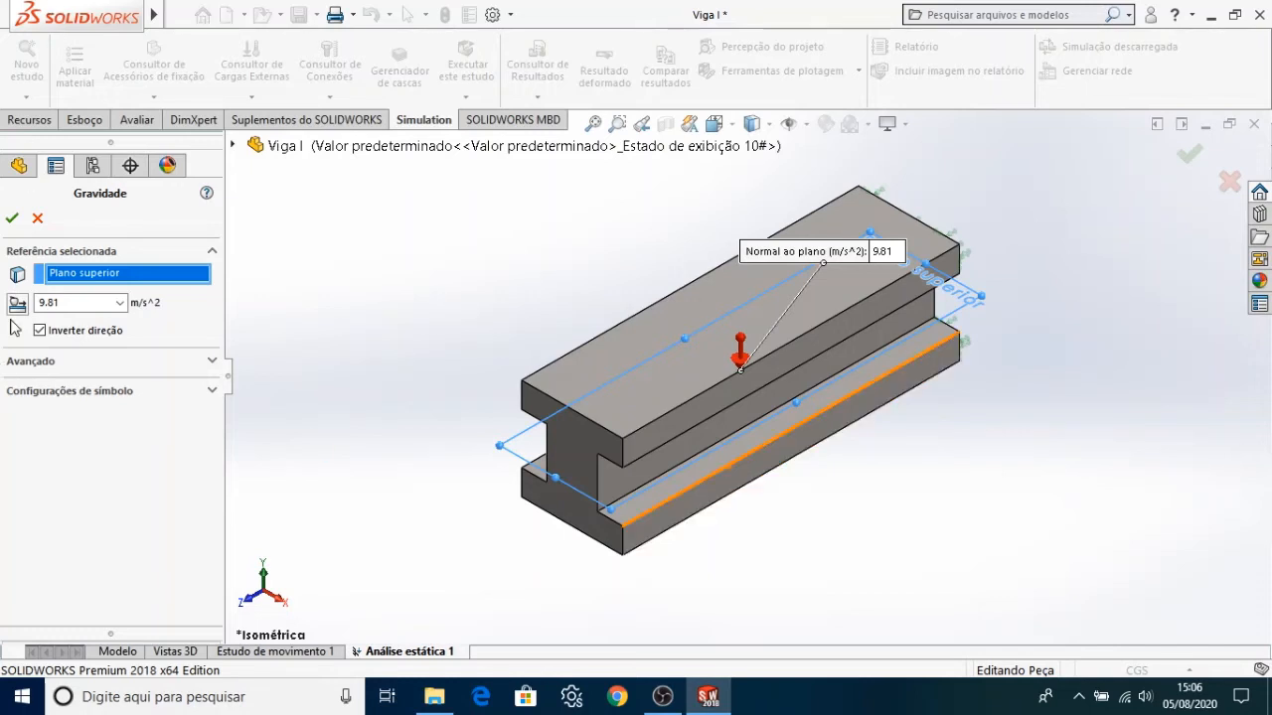
click(12, 219)
Start a force load acting normal to the top face of the beam's upper flange.
scroll(543, 511, up, 2)
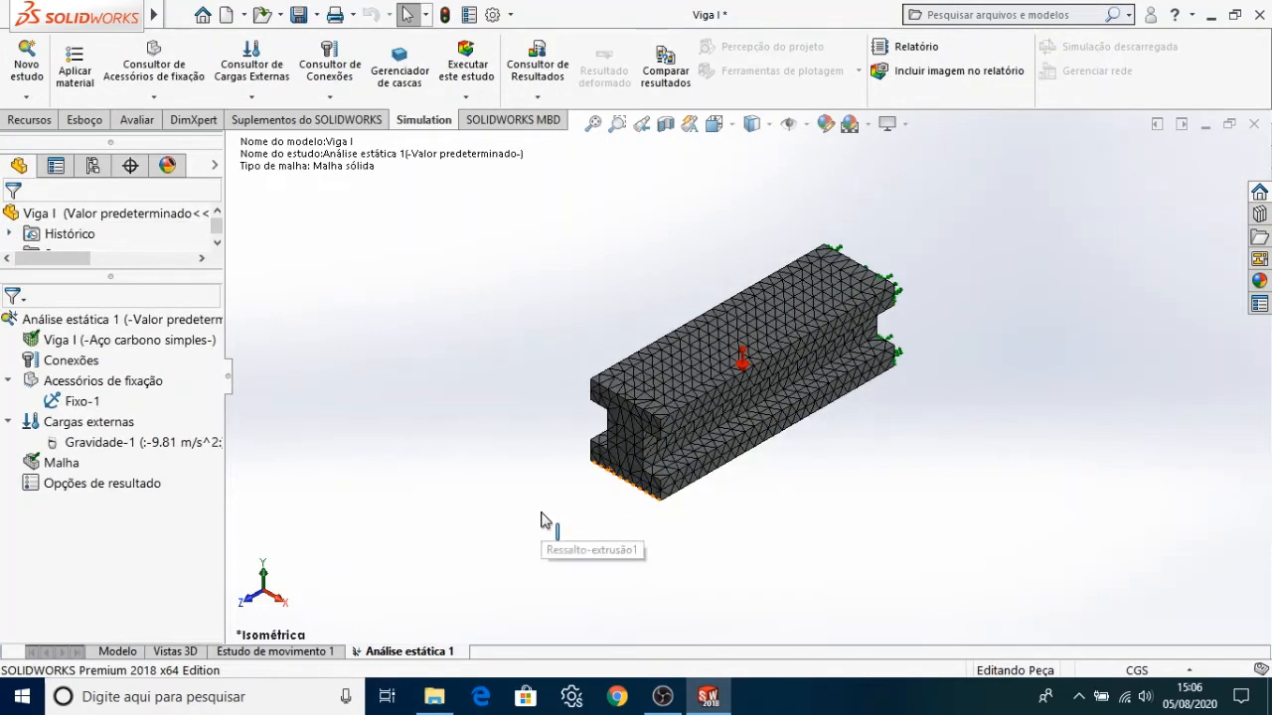
middle_drag(537, 511, 535, 510)
key(ctrl+1)
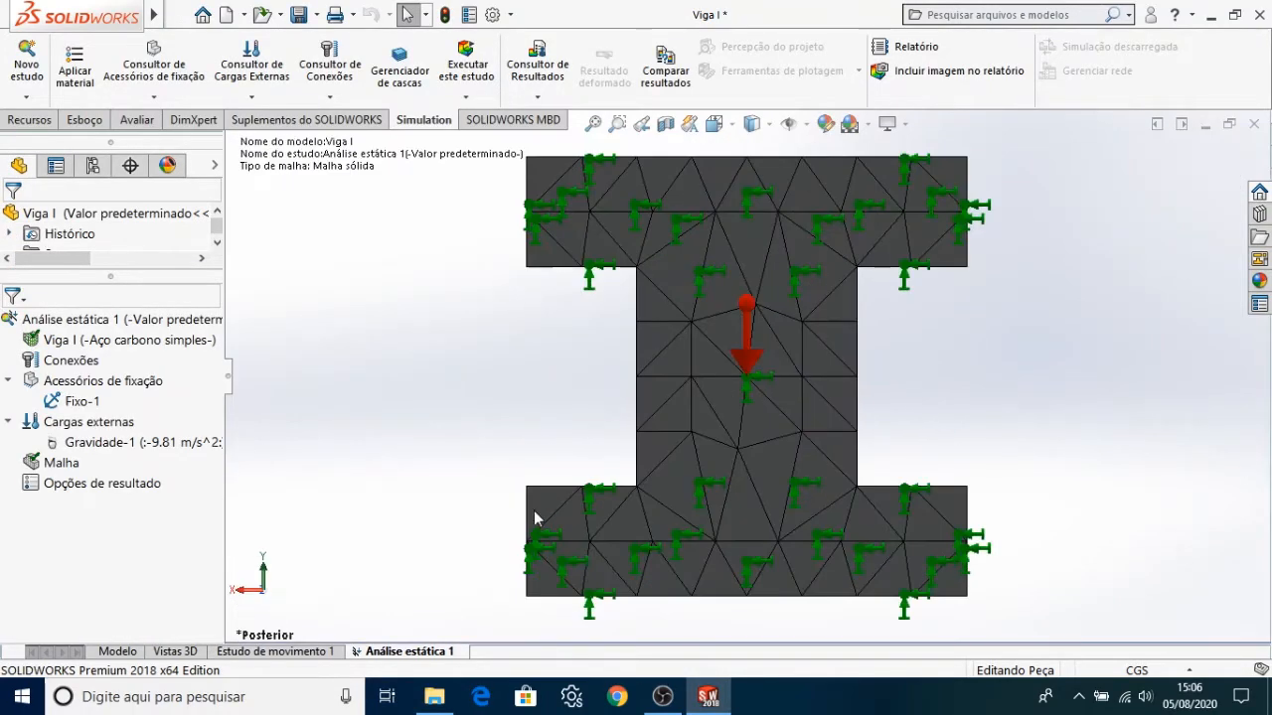
key(ctrl+3)
key(ctrl+4)
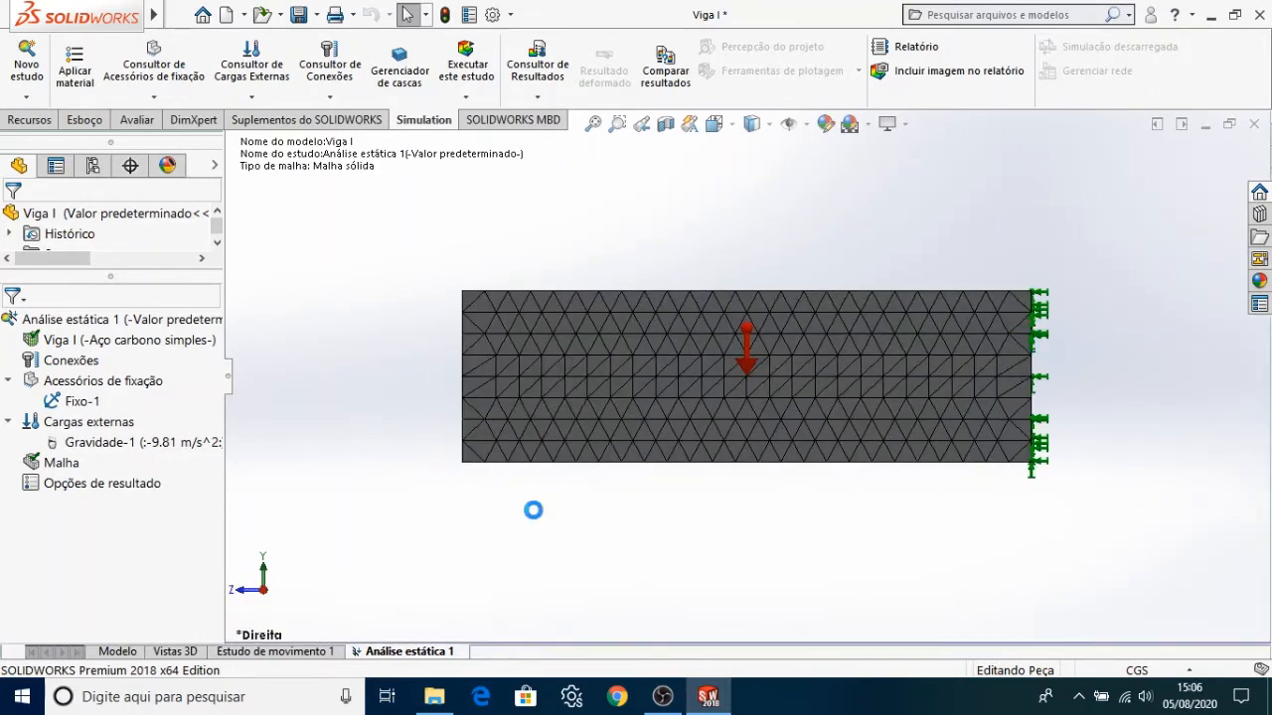
scroll(693, 419, up, 3)
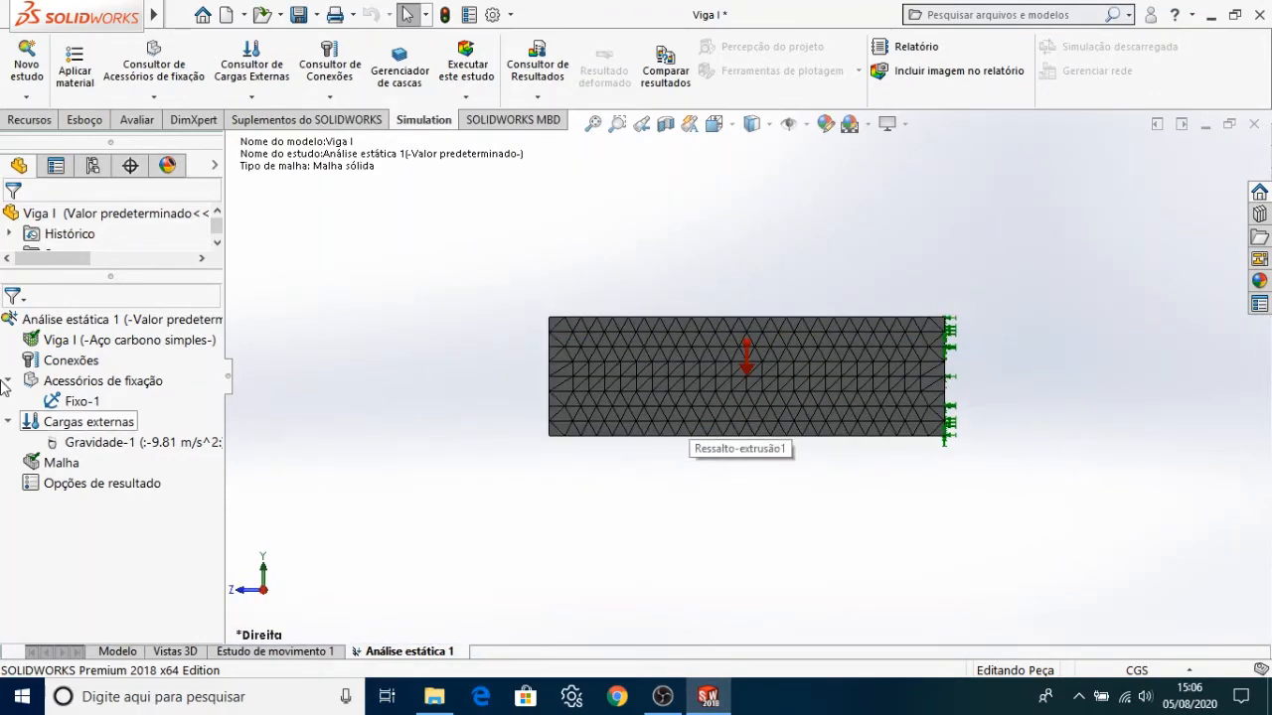
right_click(42, 425)
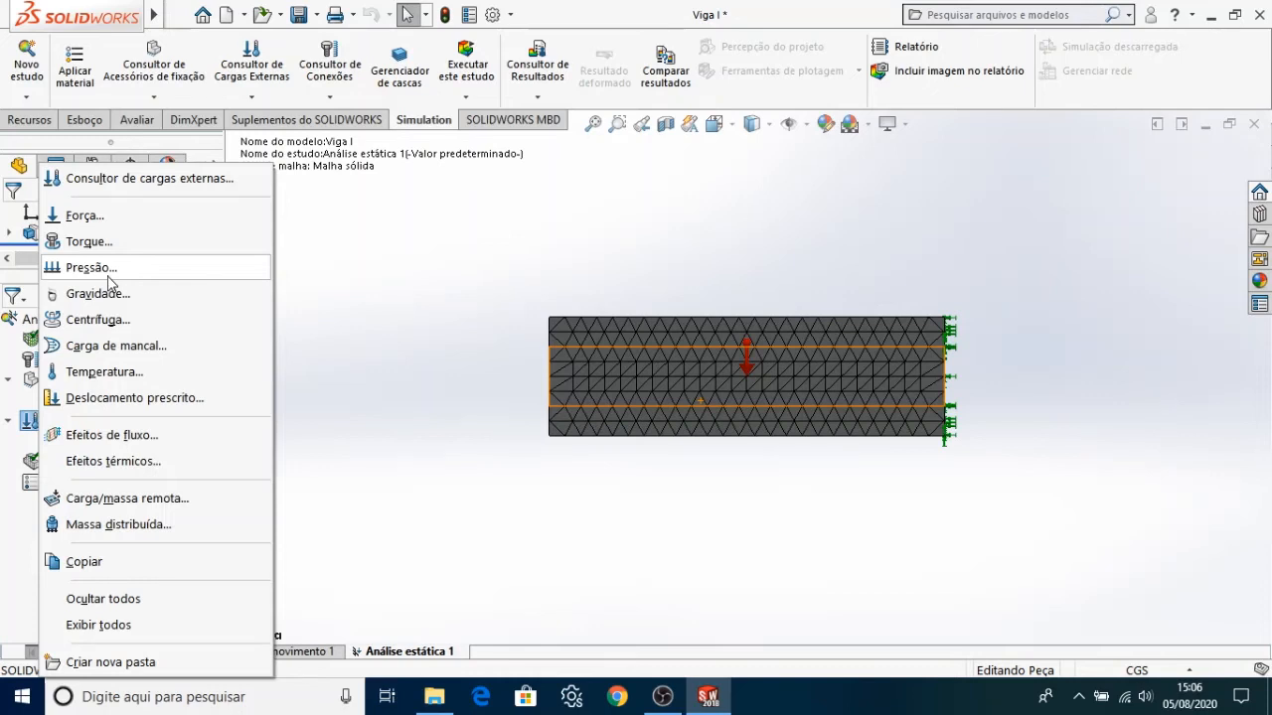
click(101, 217)
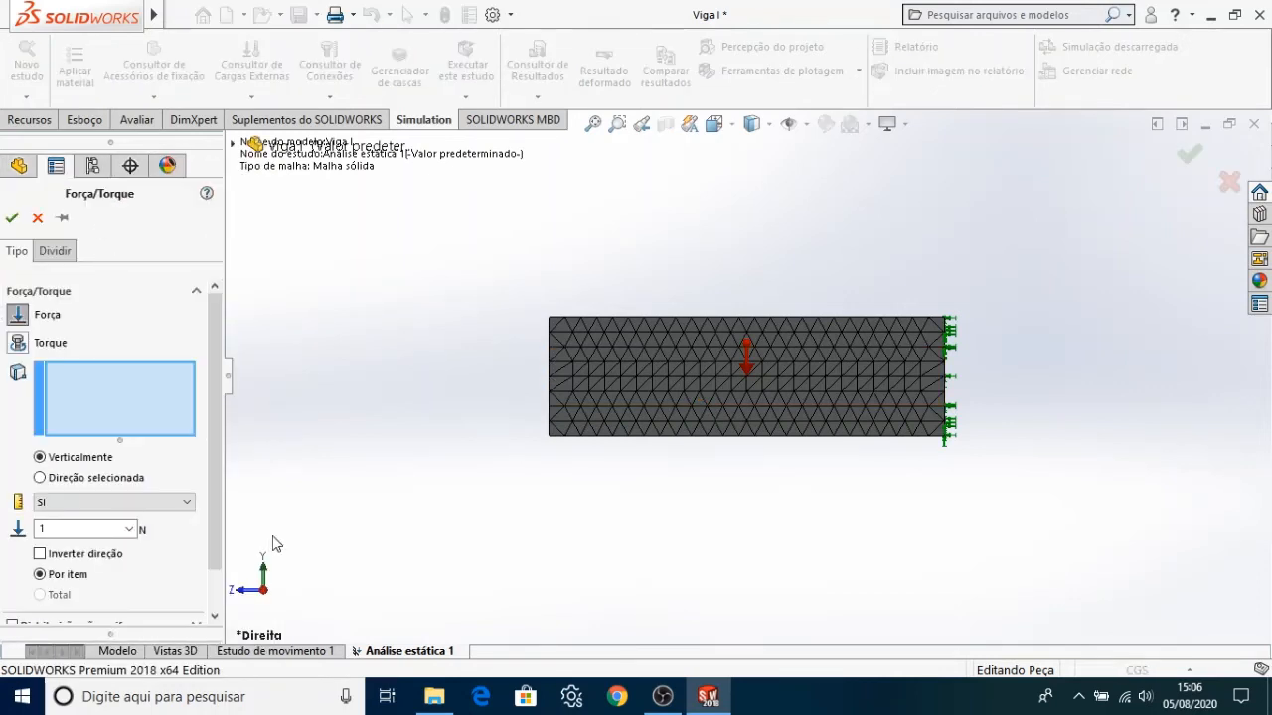
mouse_move(213, 339)
mouse_down()
mouse_move(210, 385)
mouse_move(218, 336)
mouse_up()
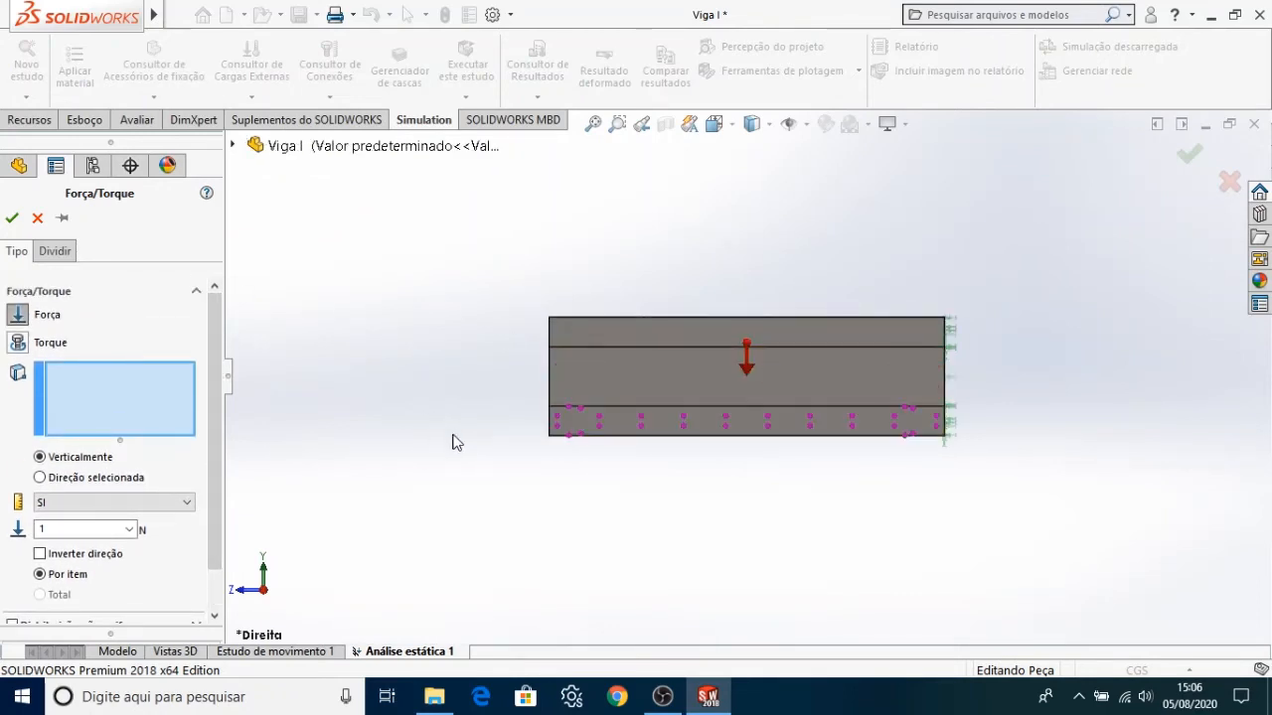
middle_drag(431, 454, 468, 527)
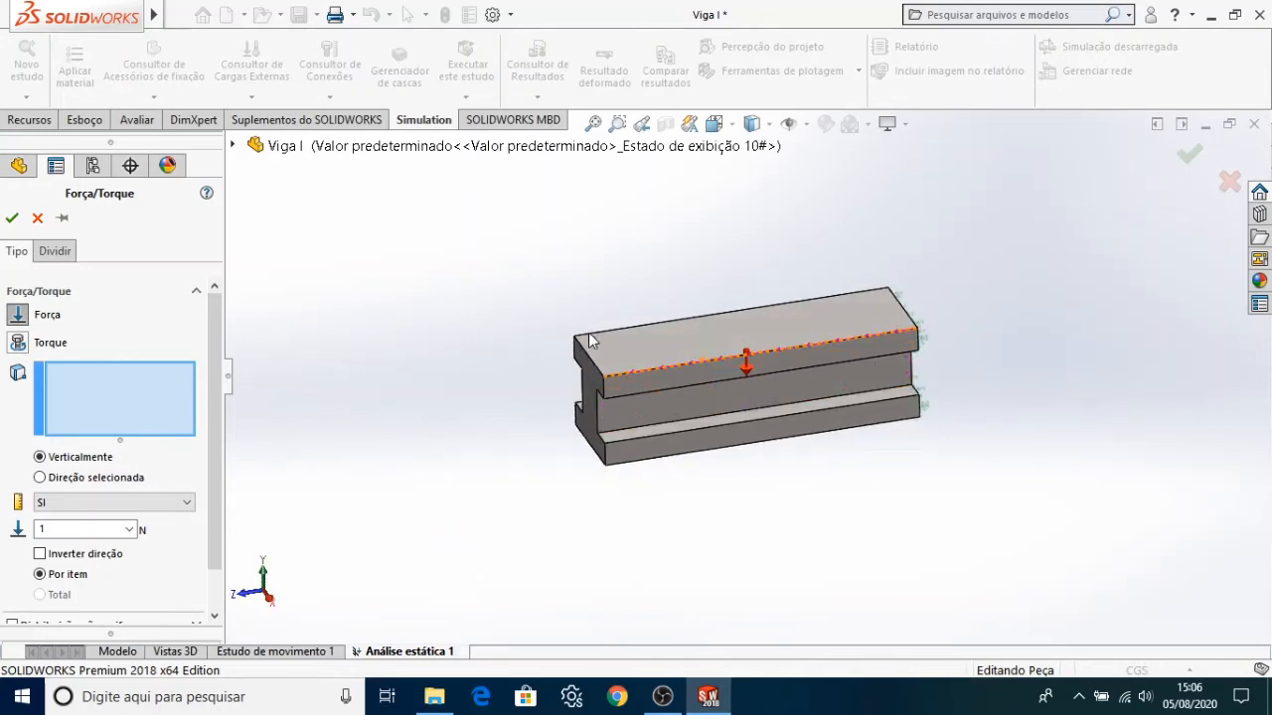
click(787, 326)
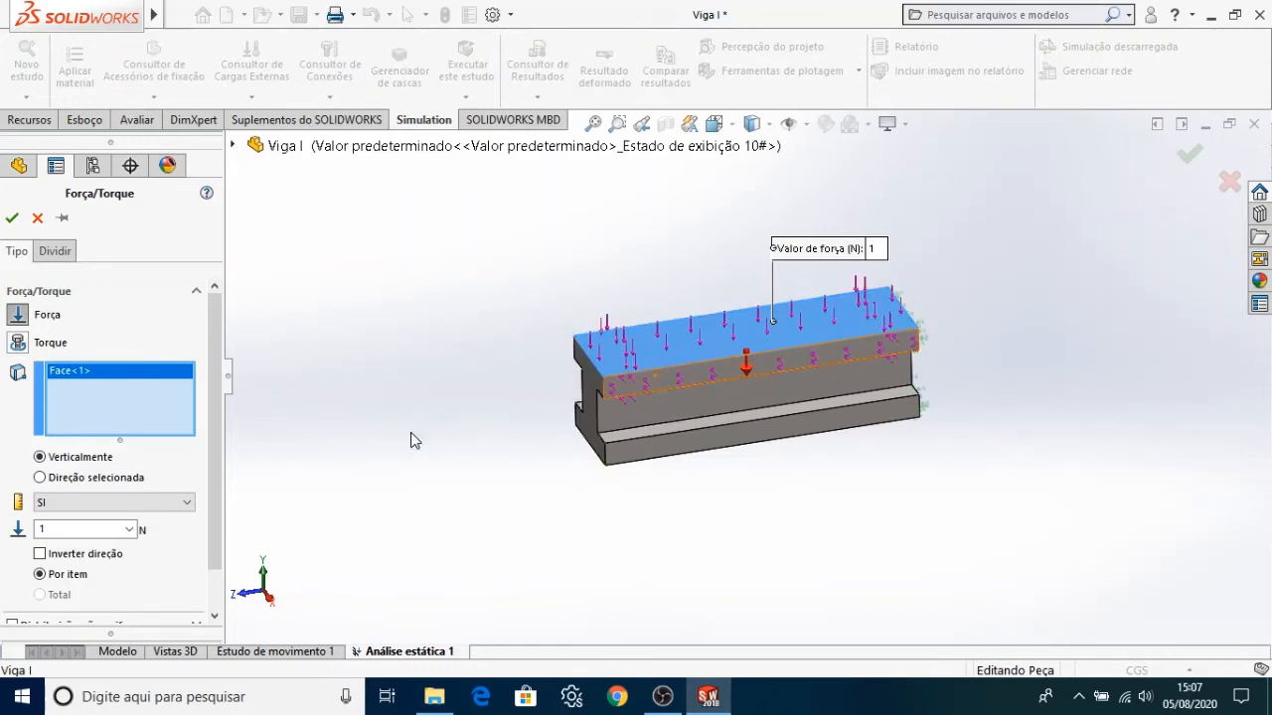
Try the non-uniform distribution option for the force load.
scroll(209, 391, down, 2)
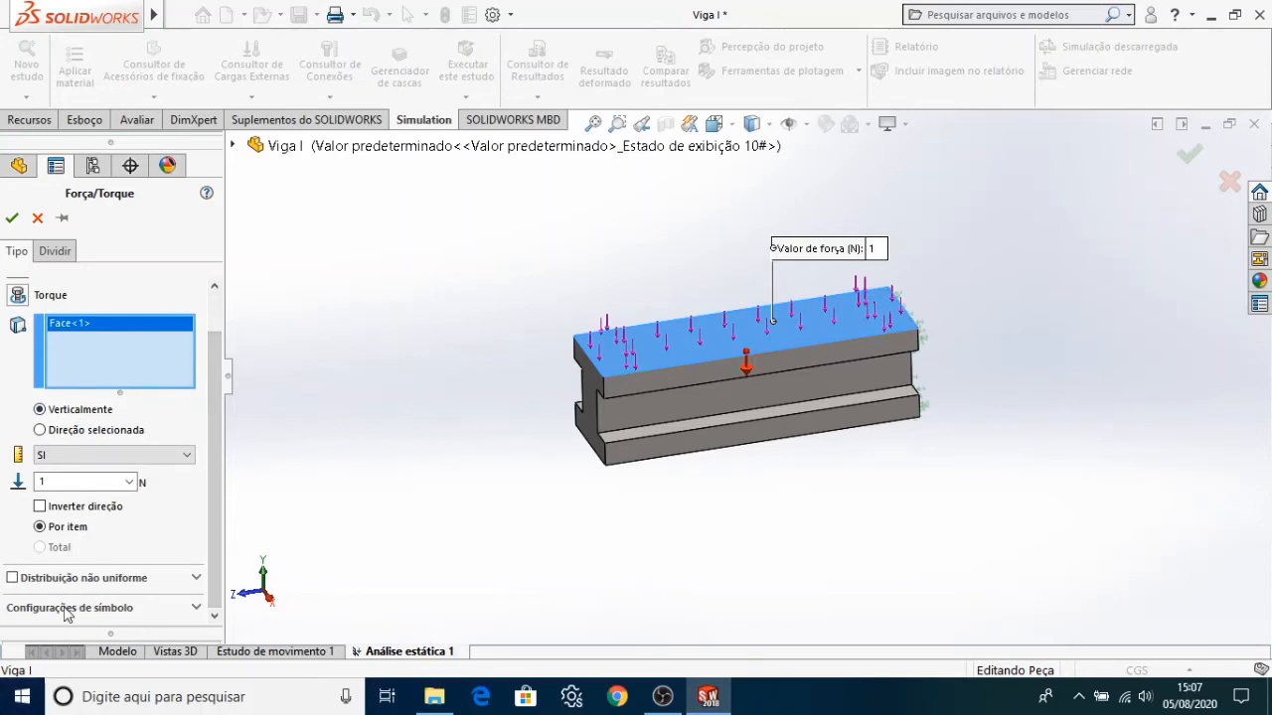
click(12, 577)
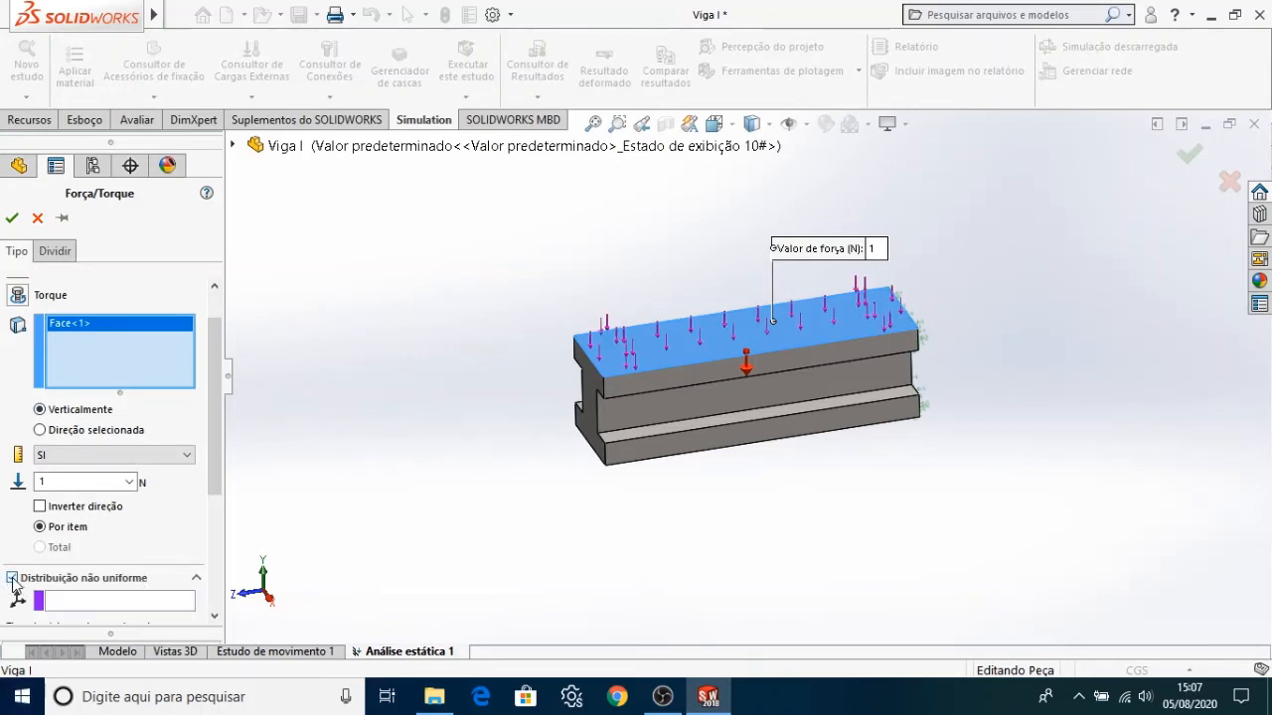
scroll(57, 573, down, 4)
scroll(56, 573, down, 5)
scroll(56, 573, up, 5)
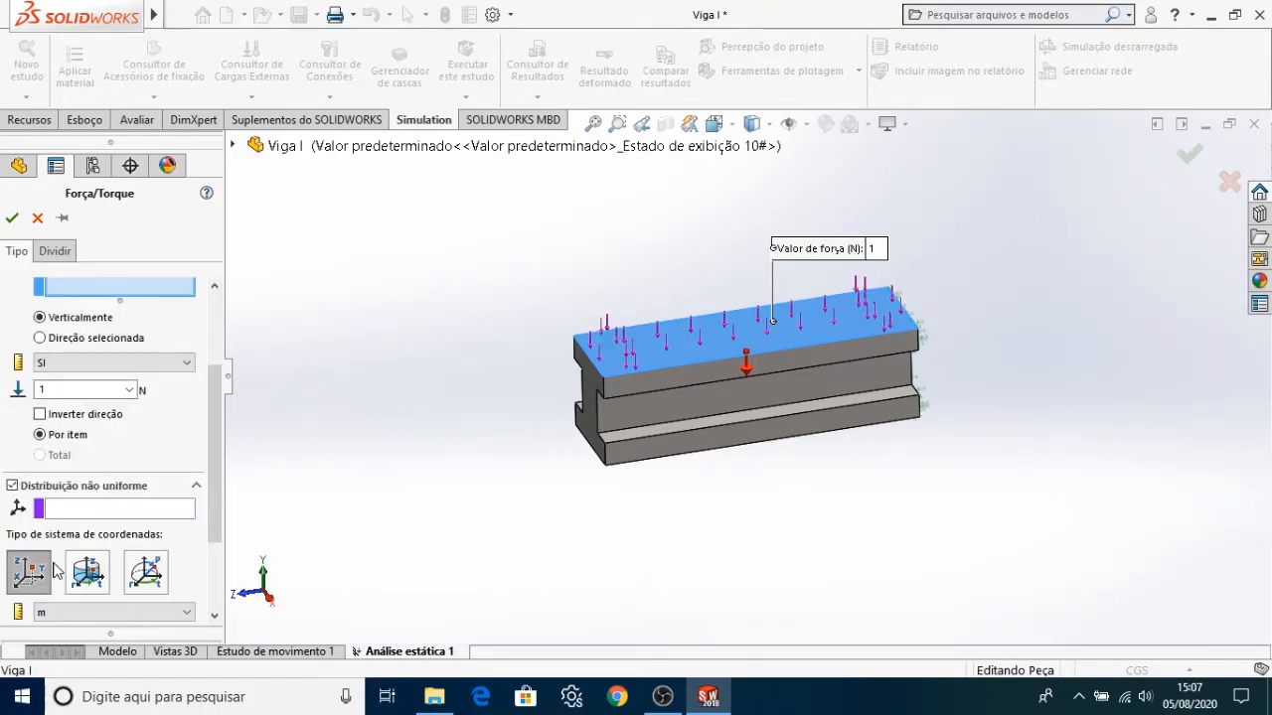
click(12, 487)
scroll(239, 454, down, 4)
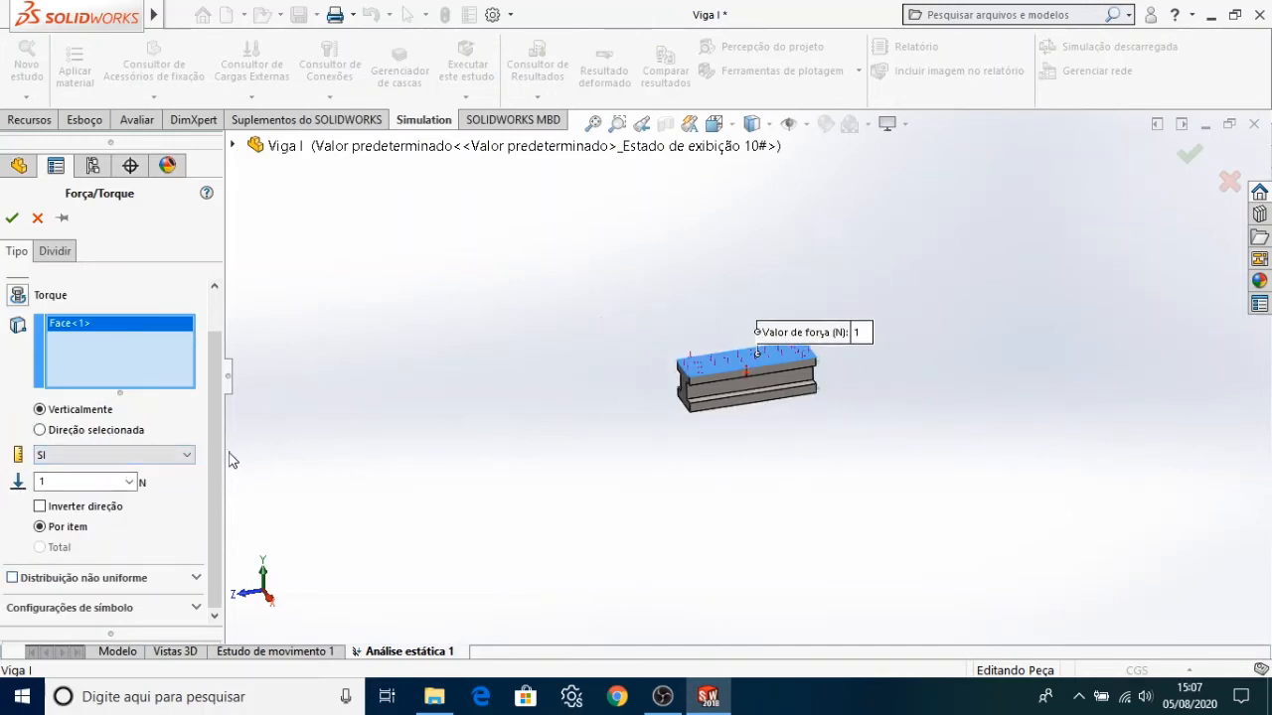
scroll(610, 427, down, 1)
scroll(1052, 288, down, 3)
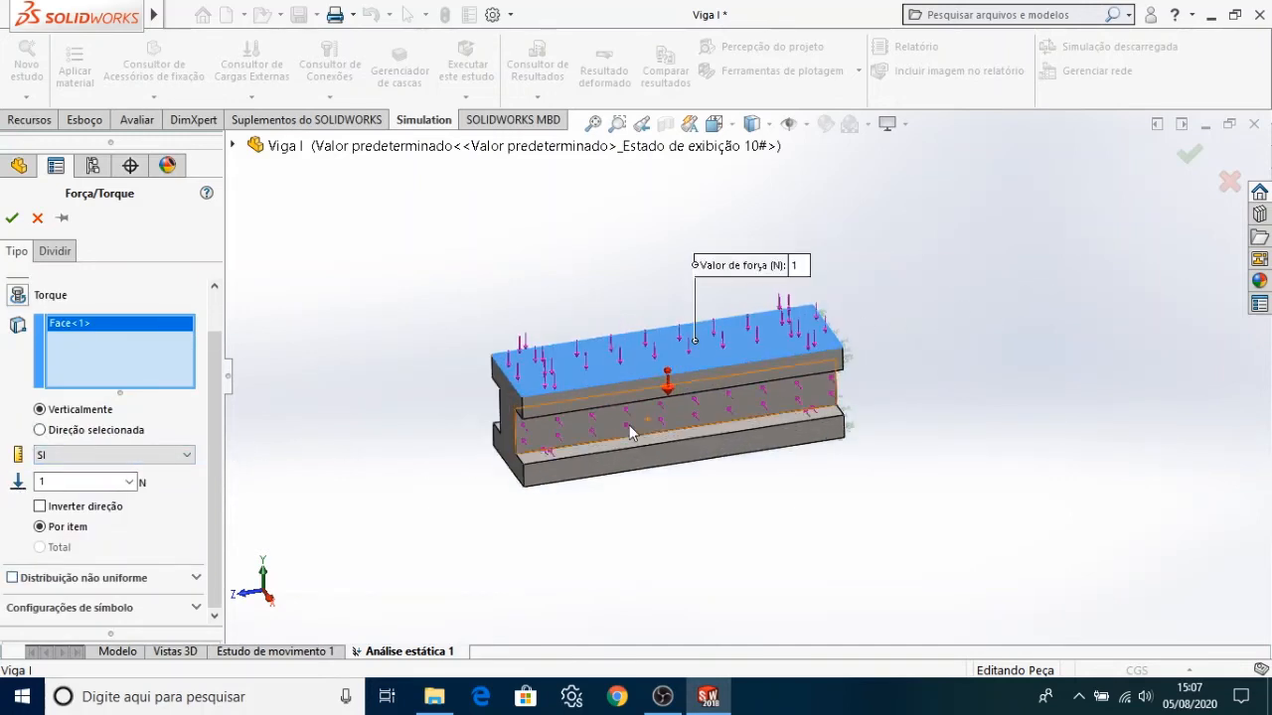
scroll(629, 425, down, 1)
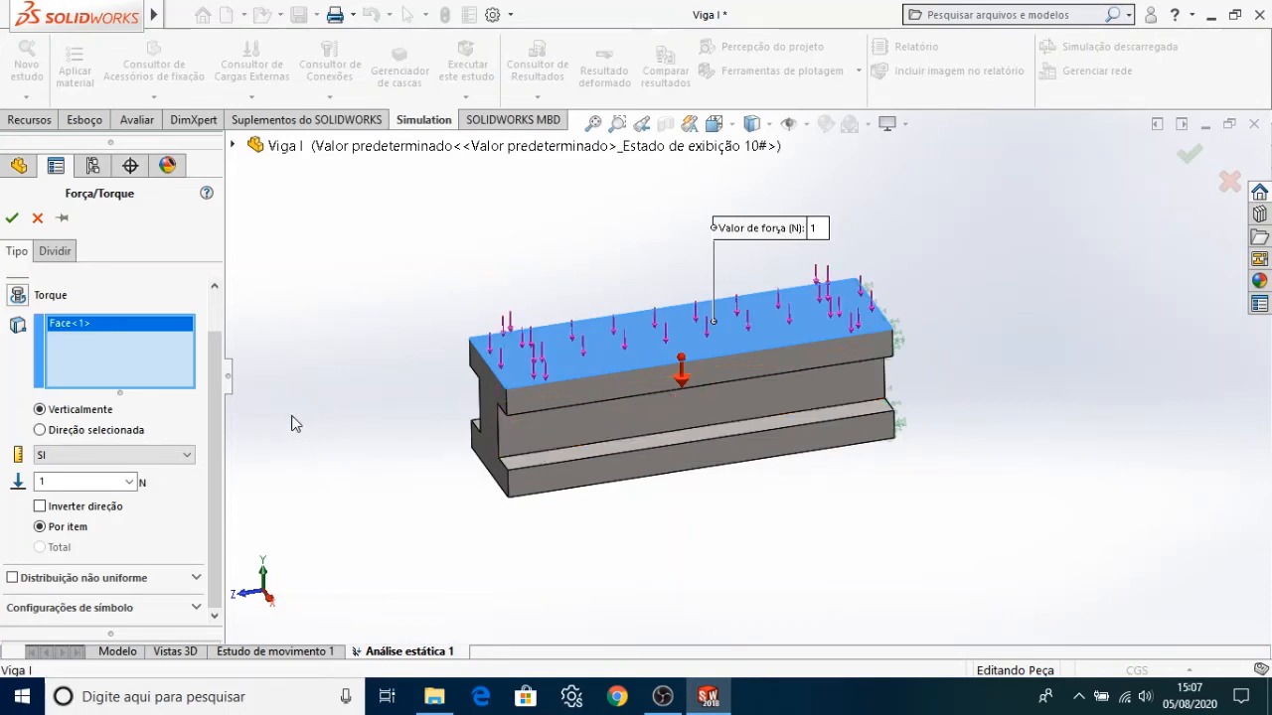
Switch the force load's unit system to English (IPS).
drag(216, 422, 224, 378)
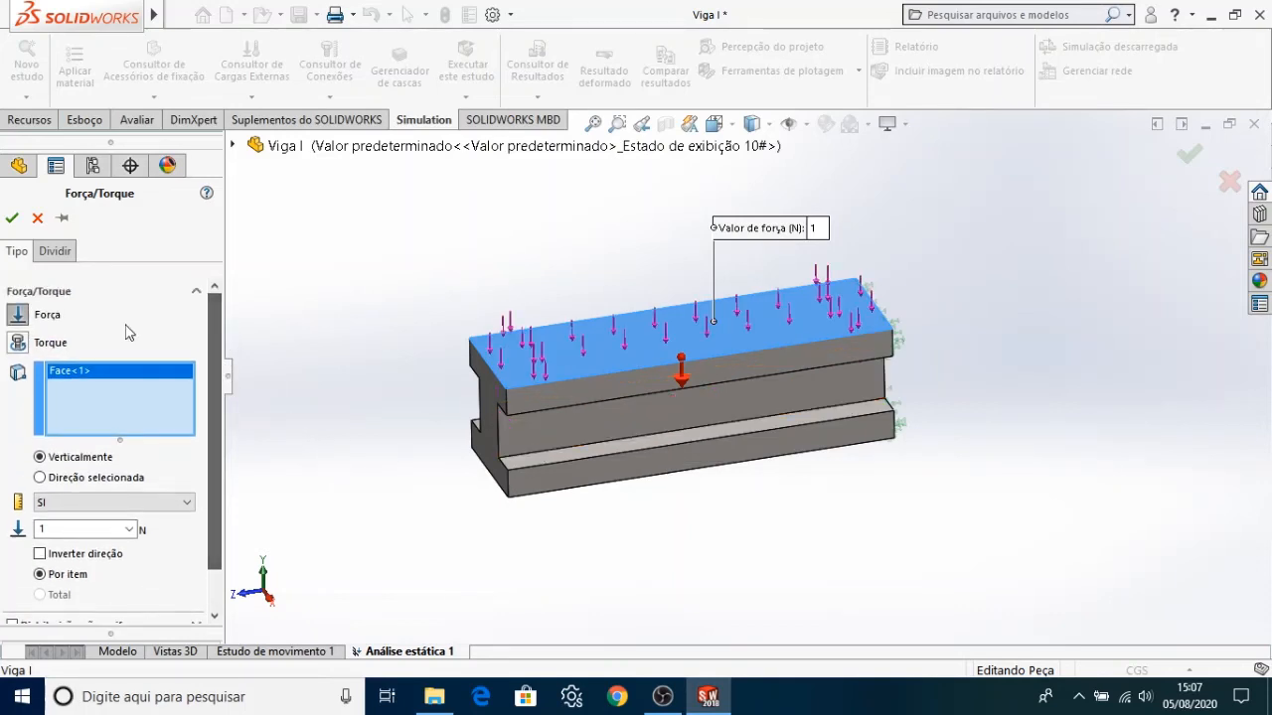
click(149, 505)
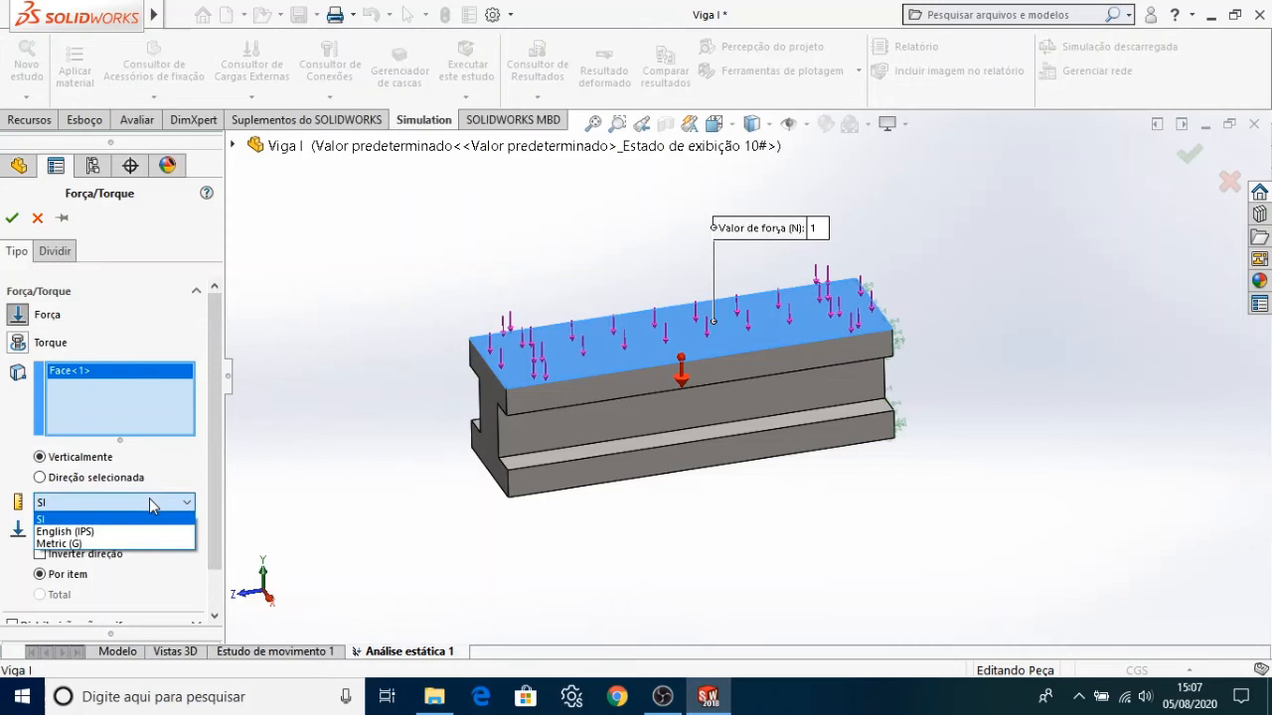
click(94, 508)
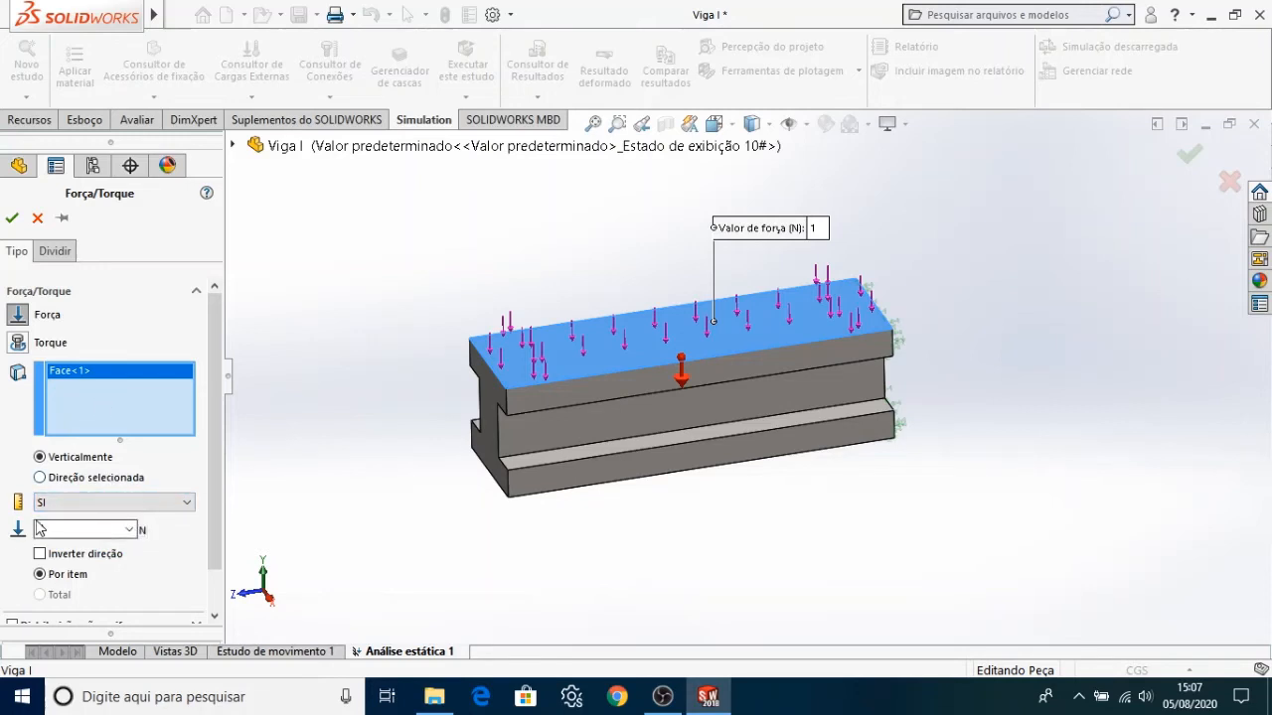
scroll(36, 534, down, 2)
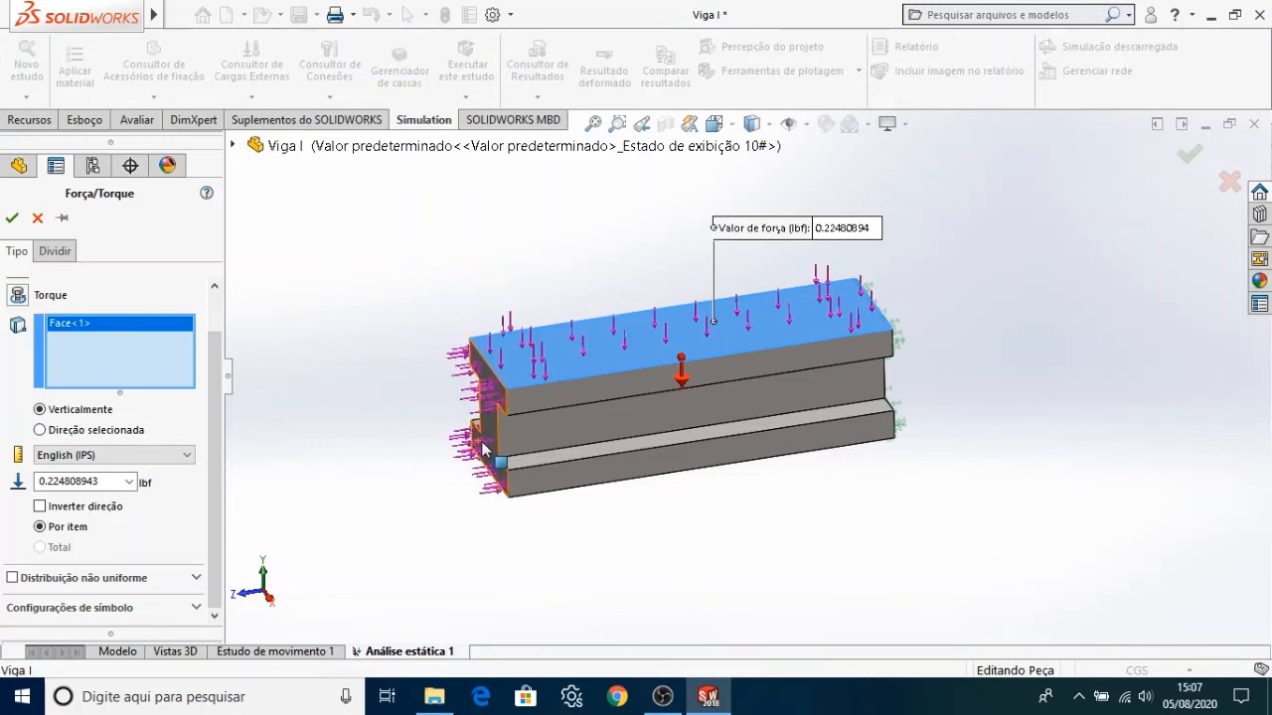
Invert the force direction to act upward, temporarily adding the beam's free end face to the load and removing it again.
click(514, 465)
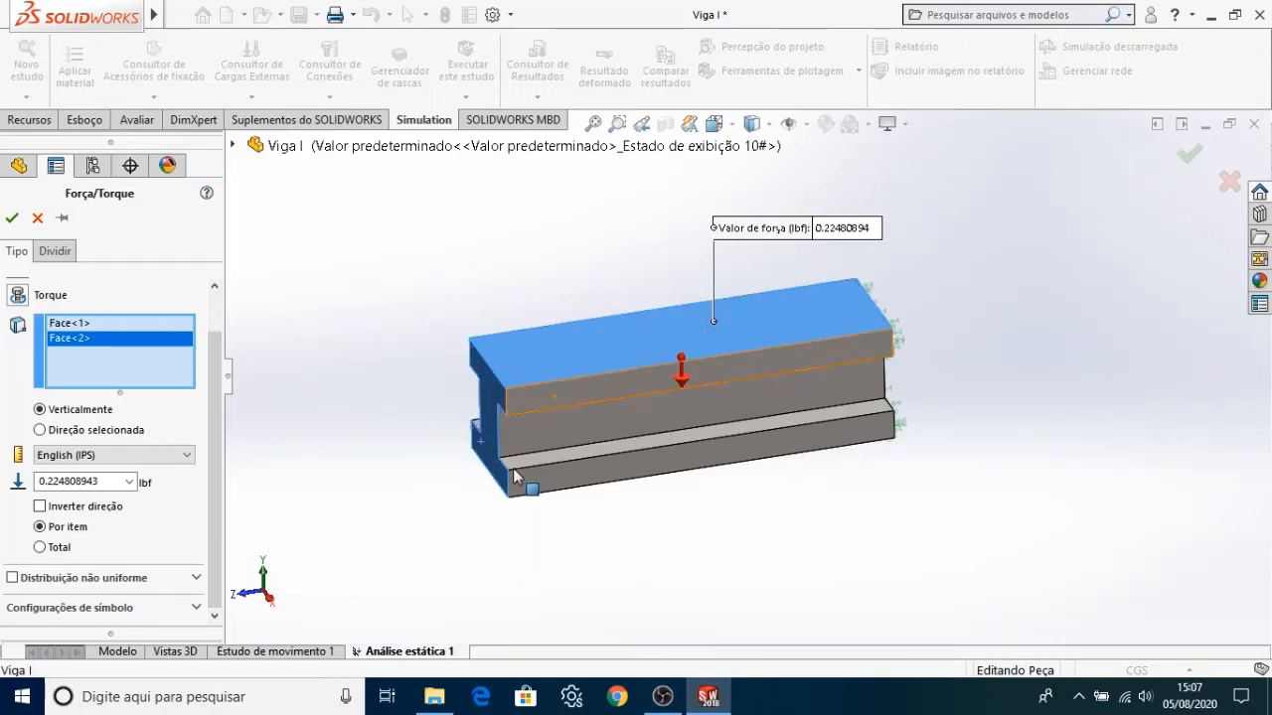
click(40, 508)
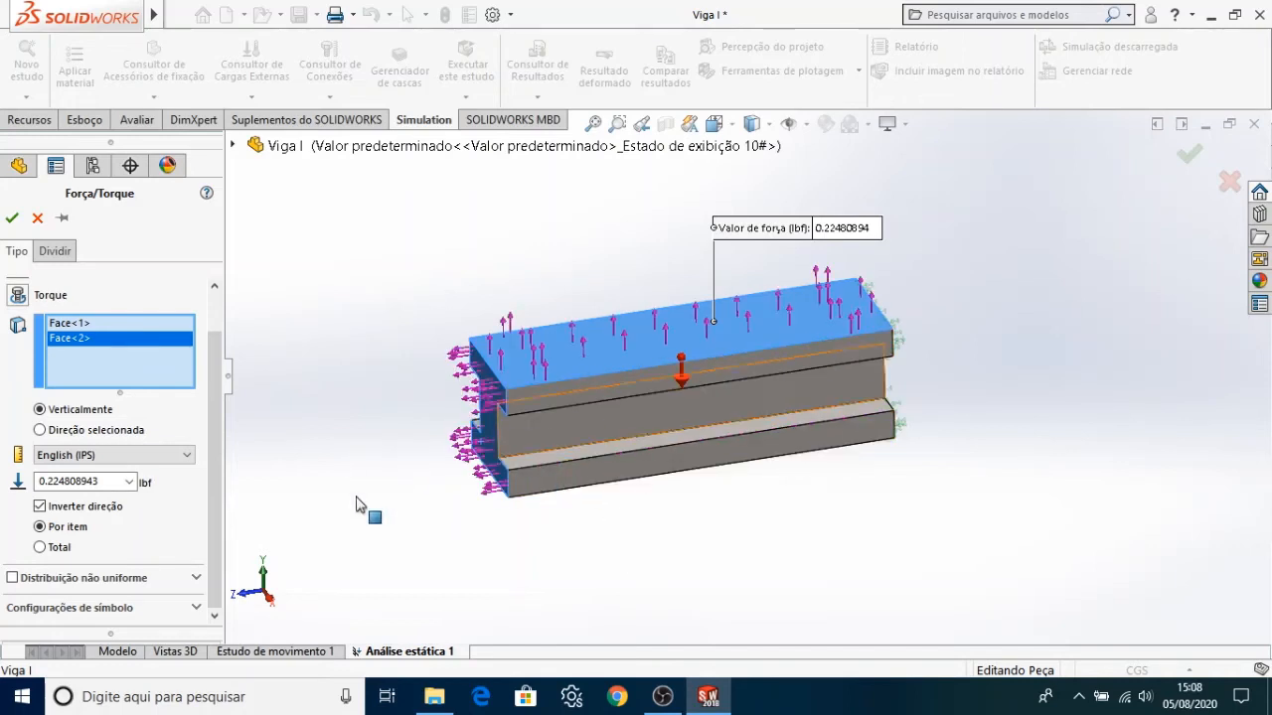
click(494, 413)
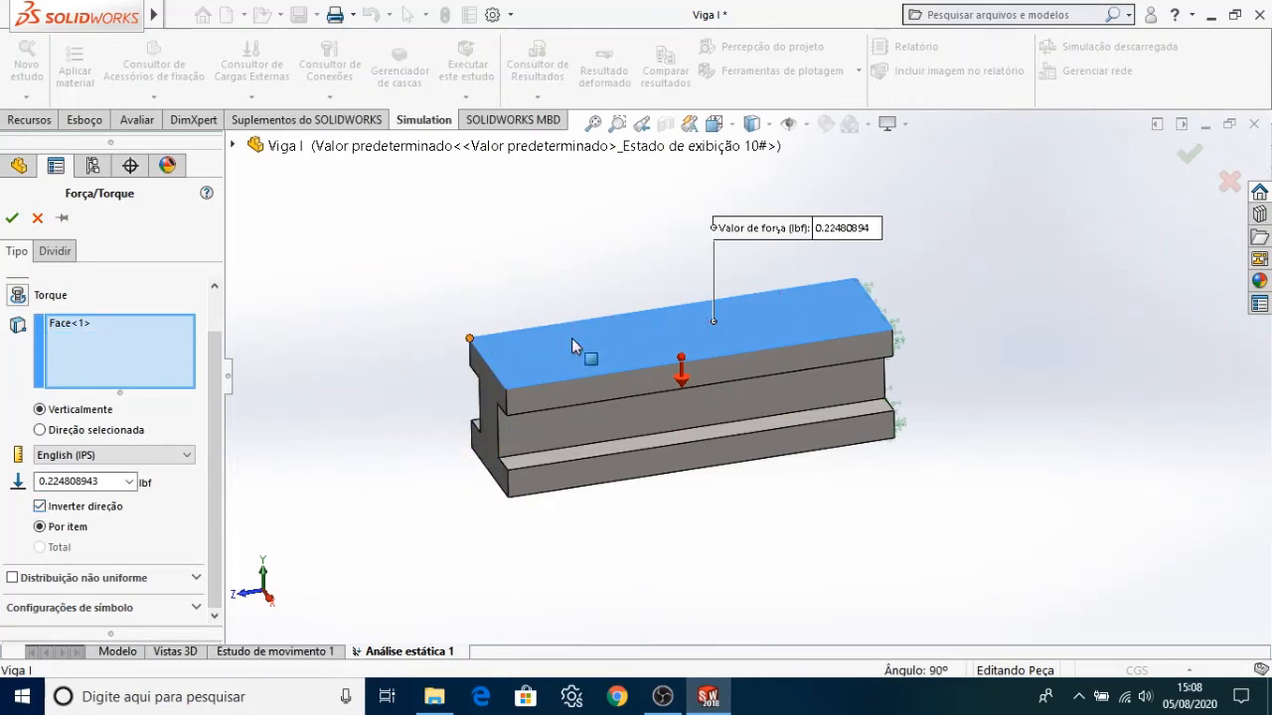
middle_drag(493, 562, 561, 468)
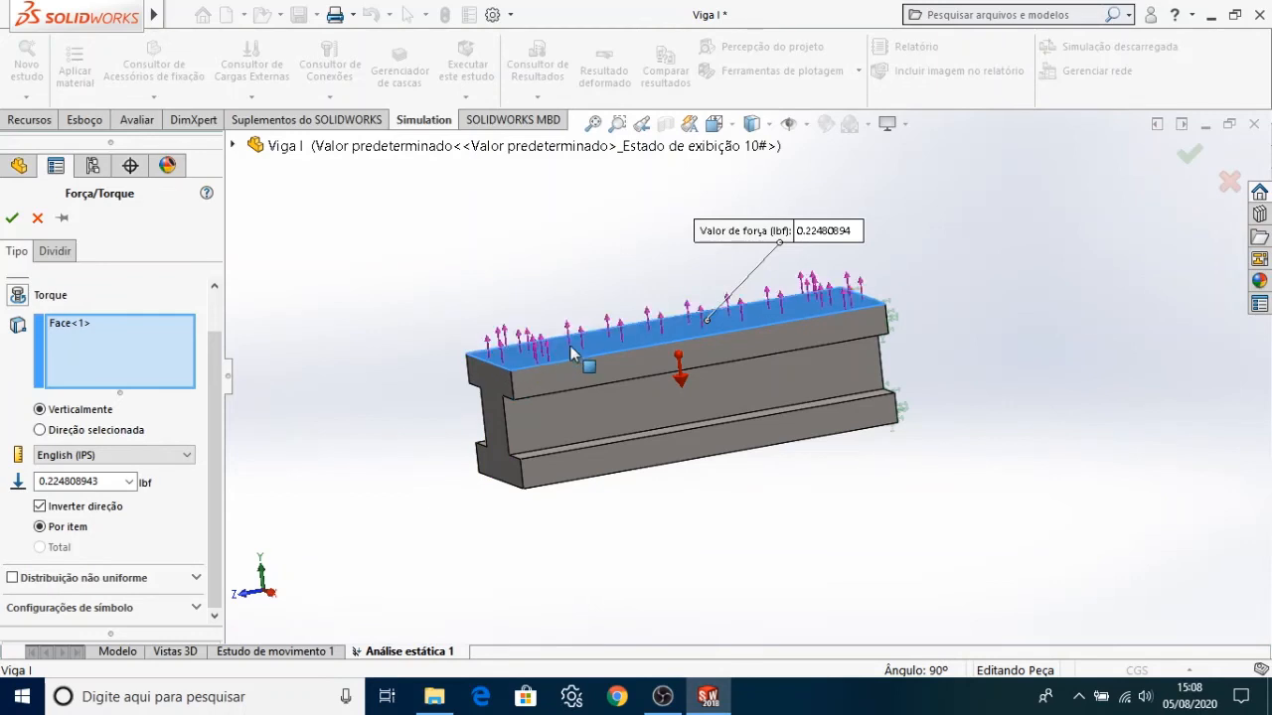
middle_drag(406, 459, 439, 461)
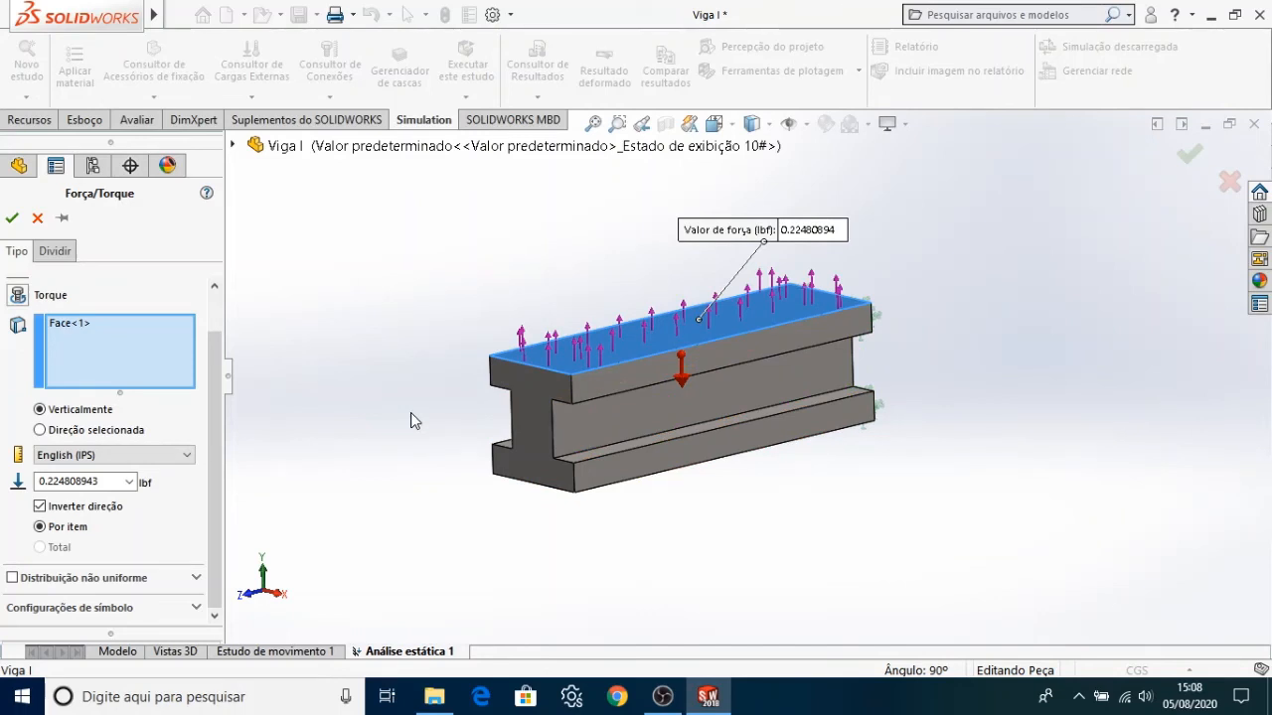
Set the force on the upper flange to 500 N in SI units and apply the load.
click(99, 455)
click(56, 473)
double_click(84, 481)
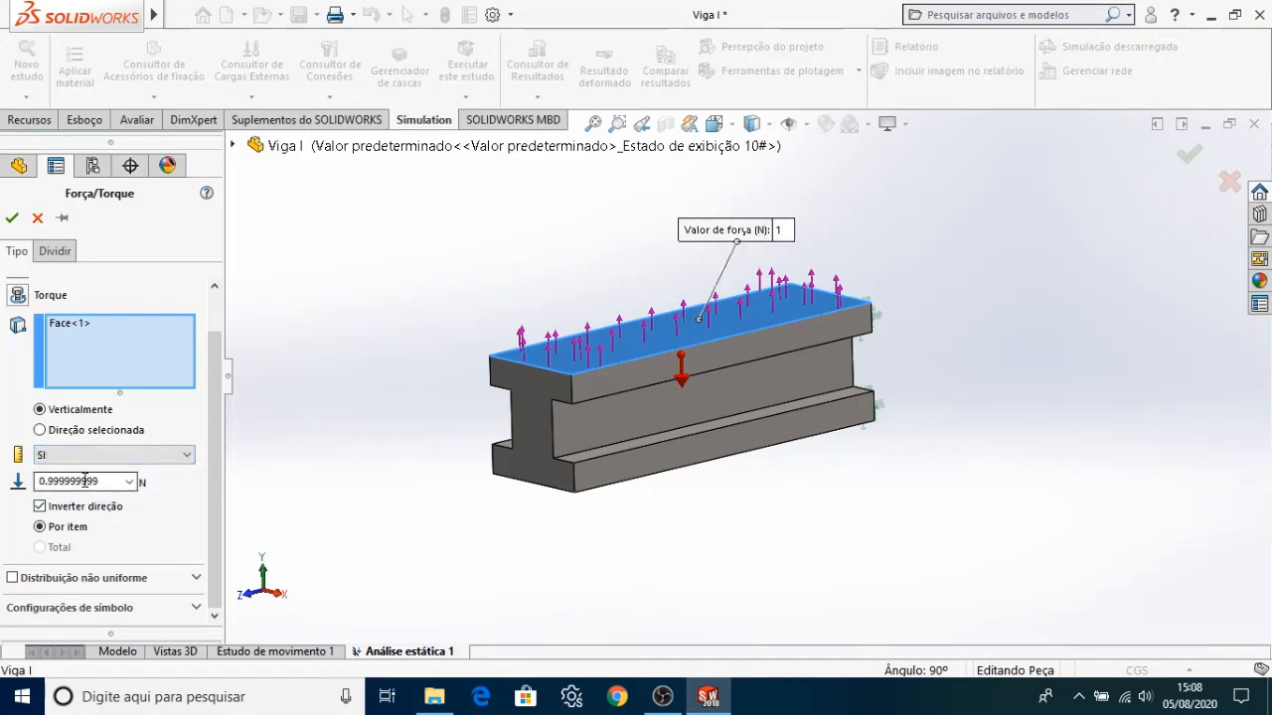
text(200)
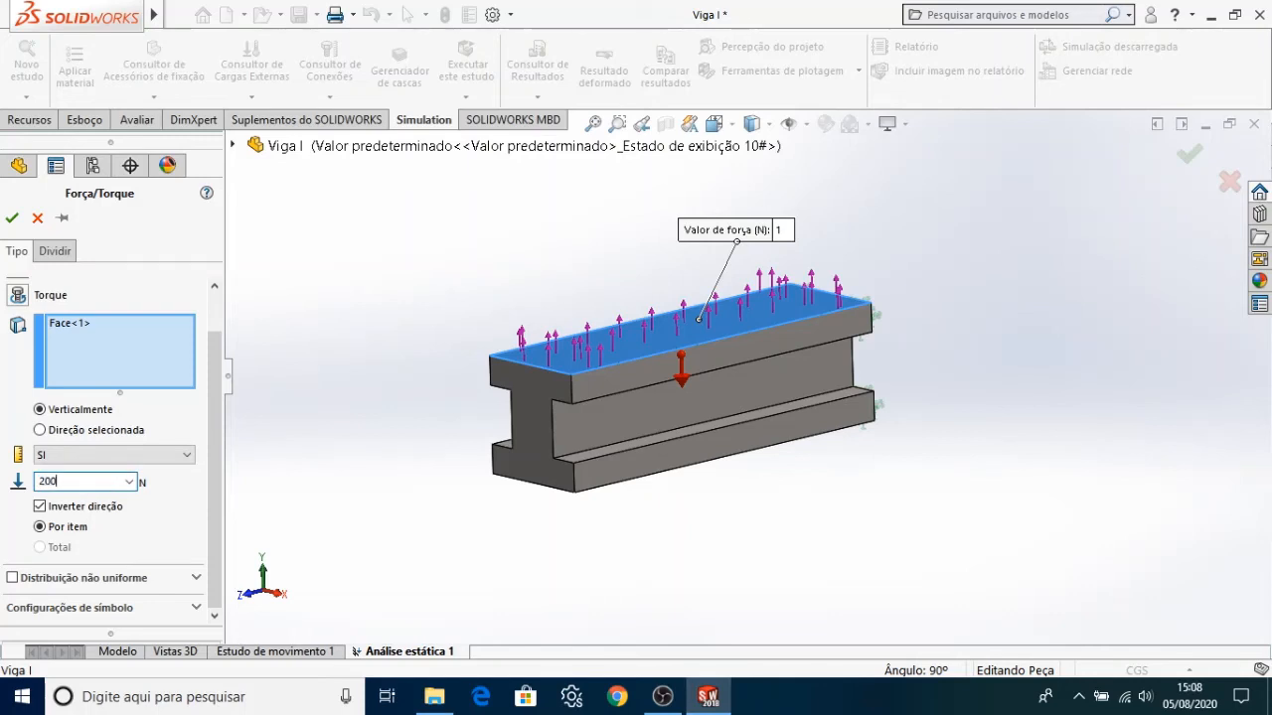
key(BackSpace)
key(Return)
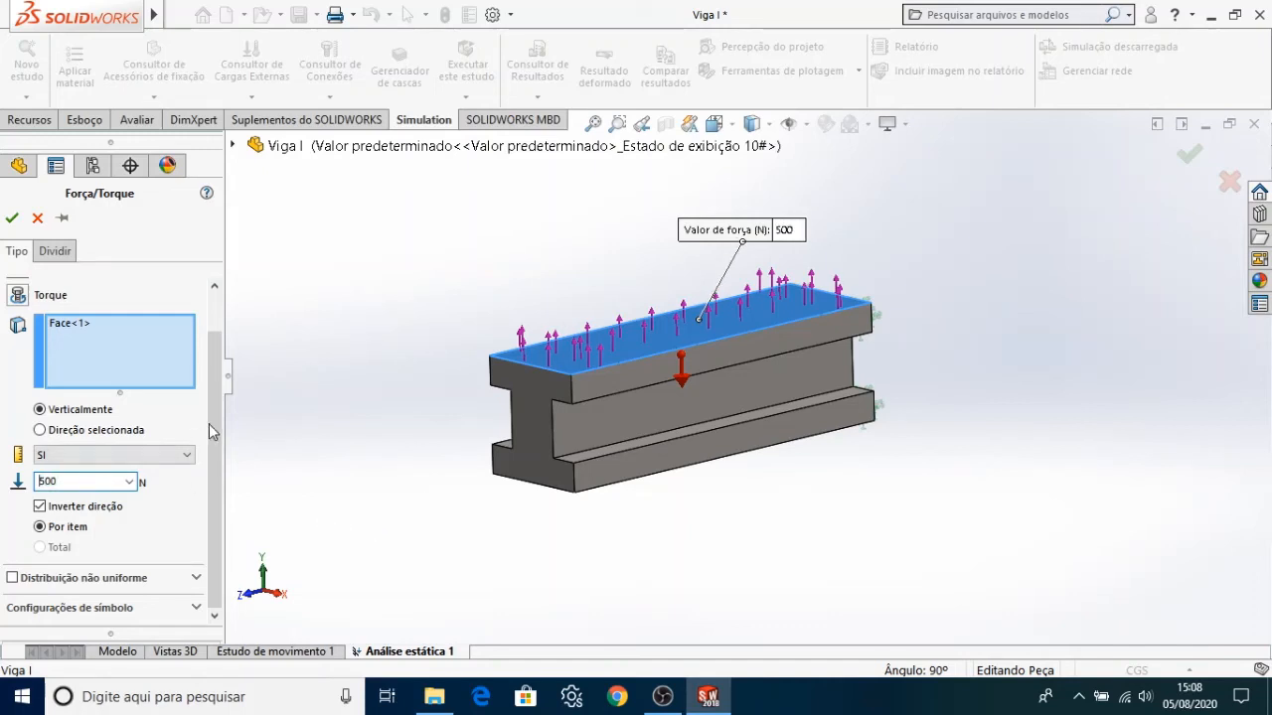
scroll(159, 397, up, 1)
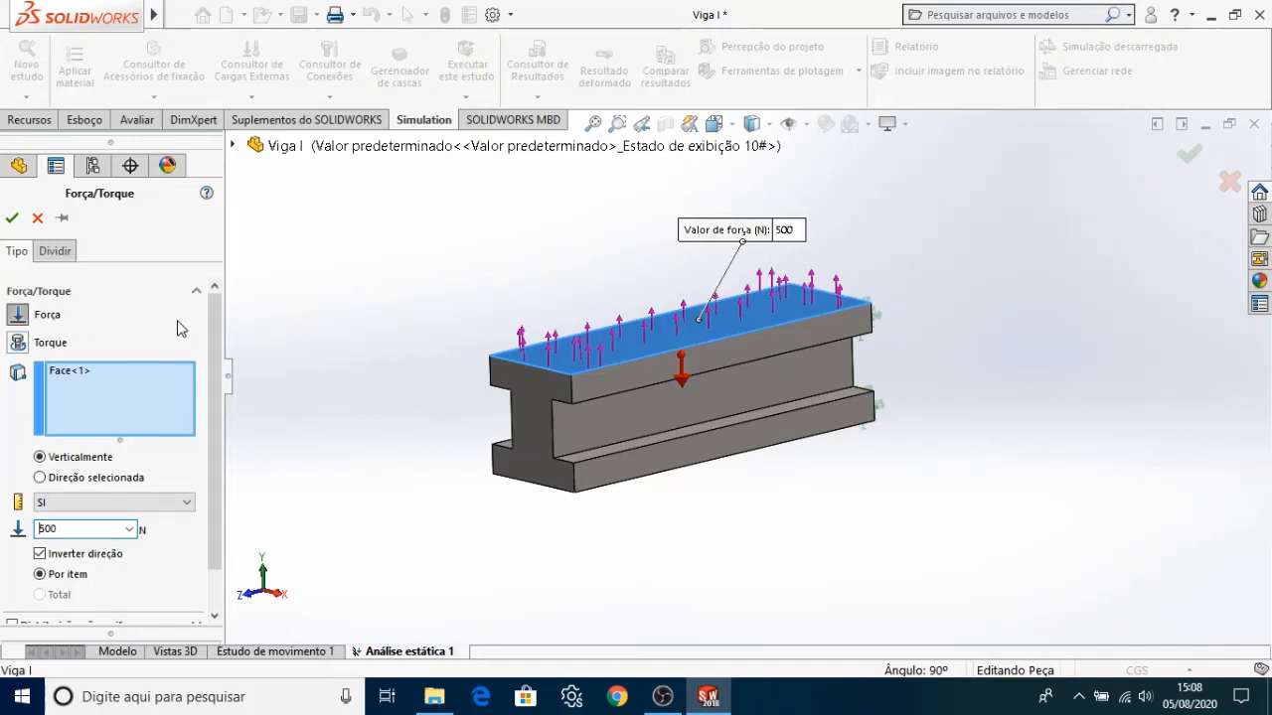
click(12, 217)
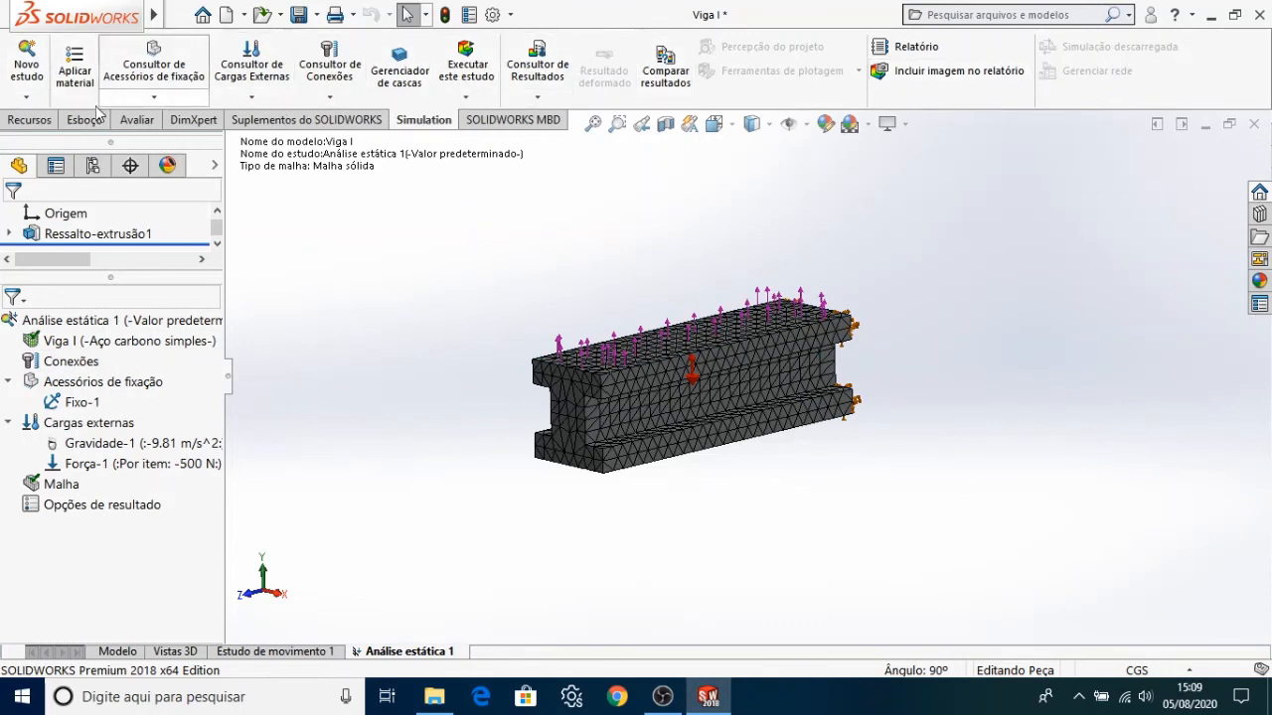
click(151, 98)
click(253, 98)
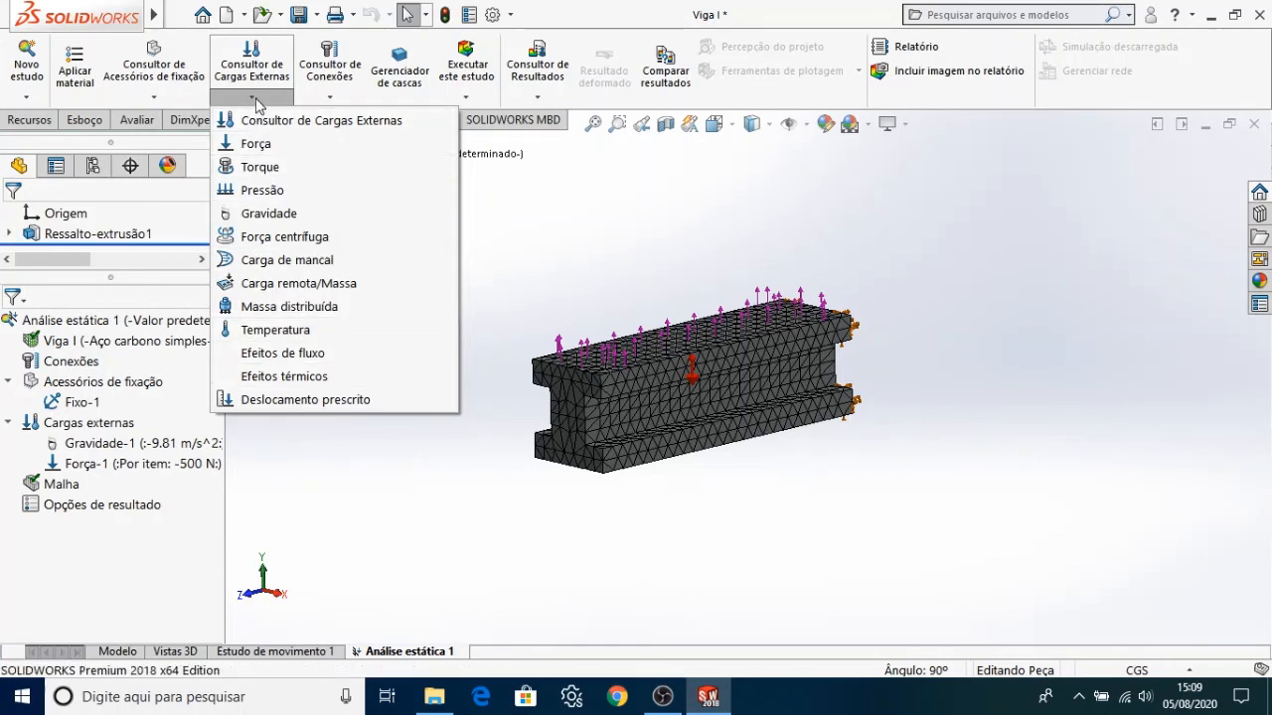
click(254, 99)
click(330, 99)
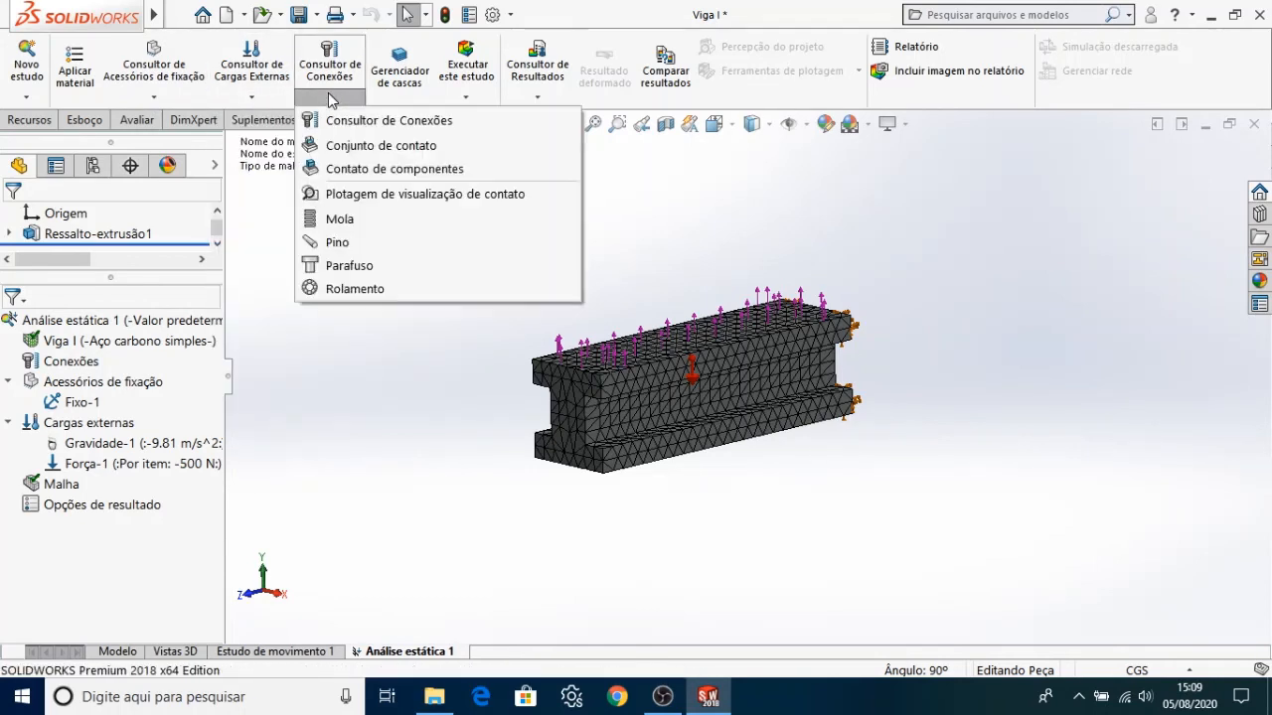
click(330, 98)
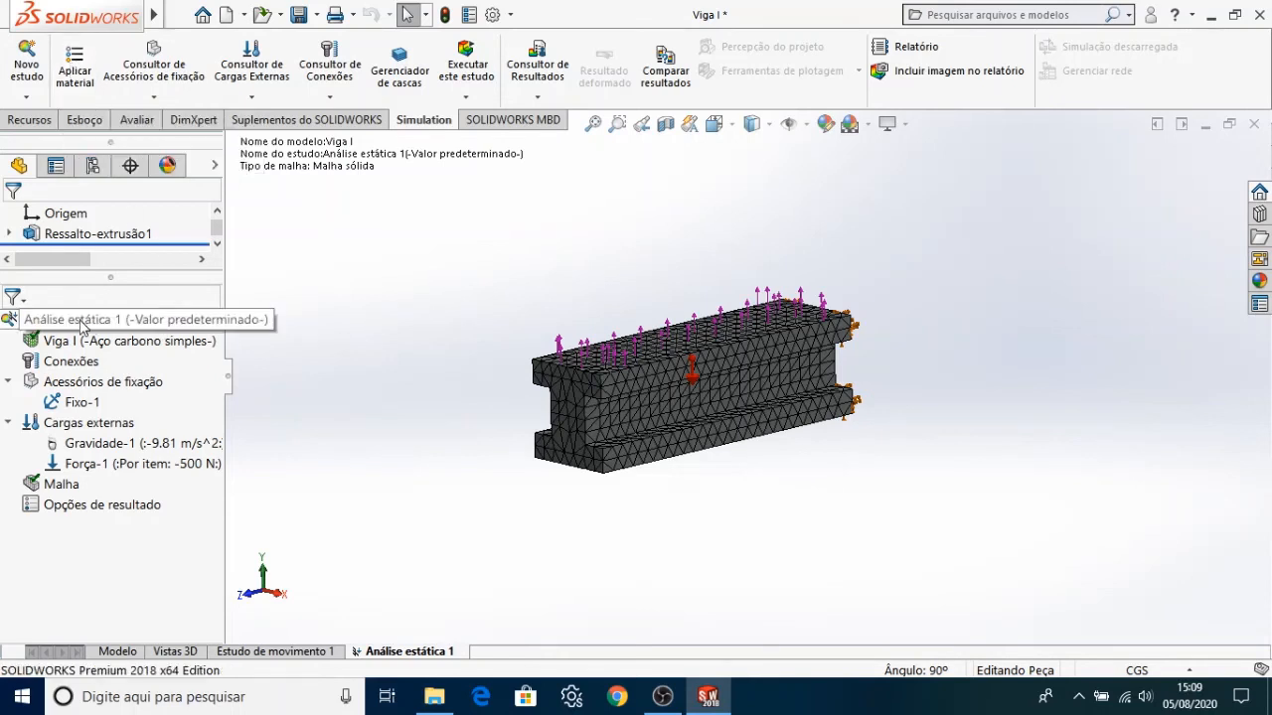
Run the static study and examine the resulting von Mises stress plot on the beam.
right_click(12, 323)
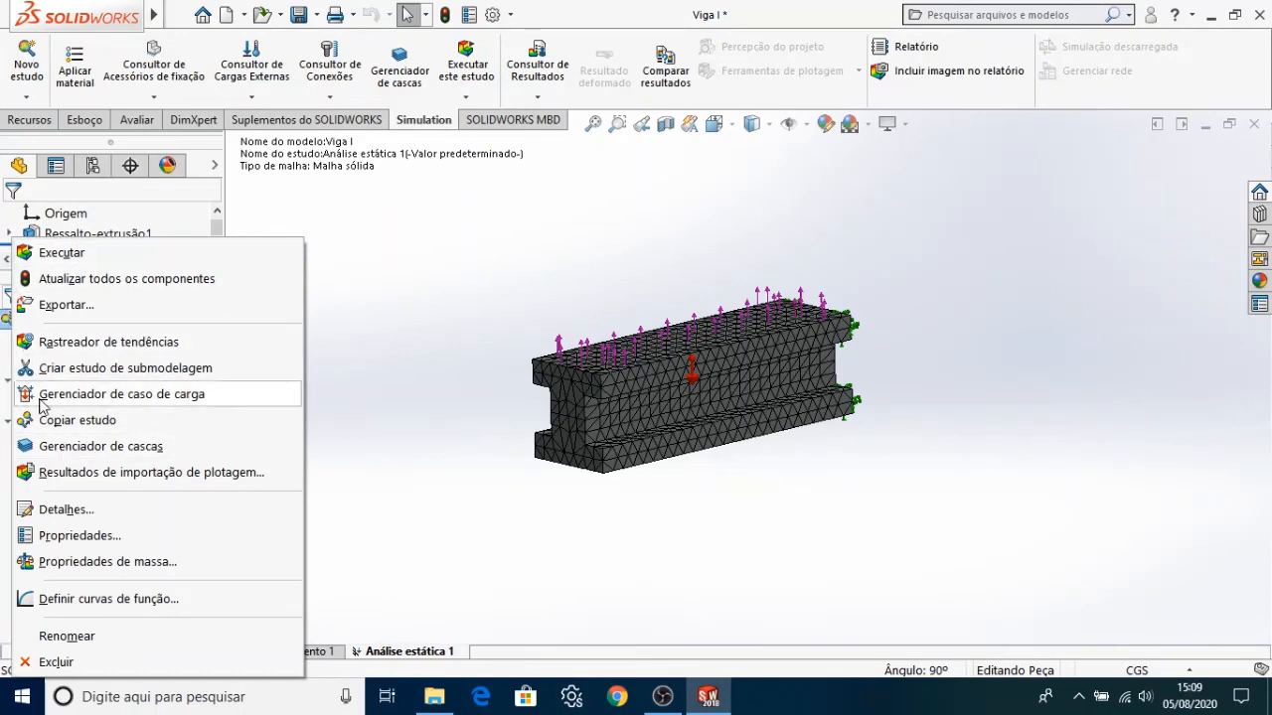
click(62, 253)
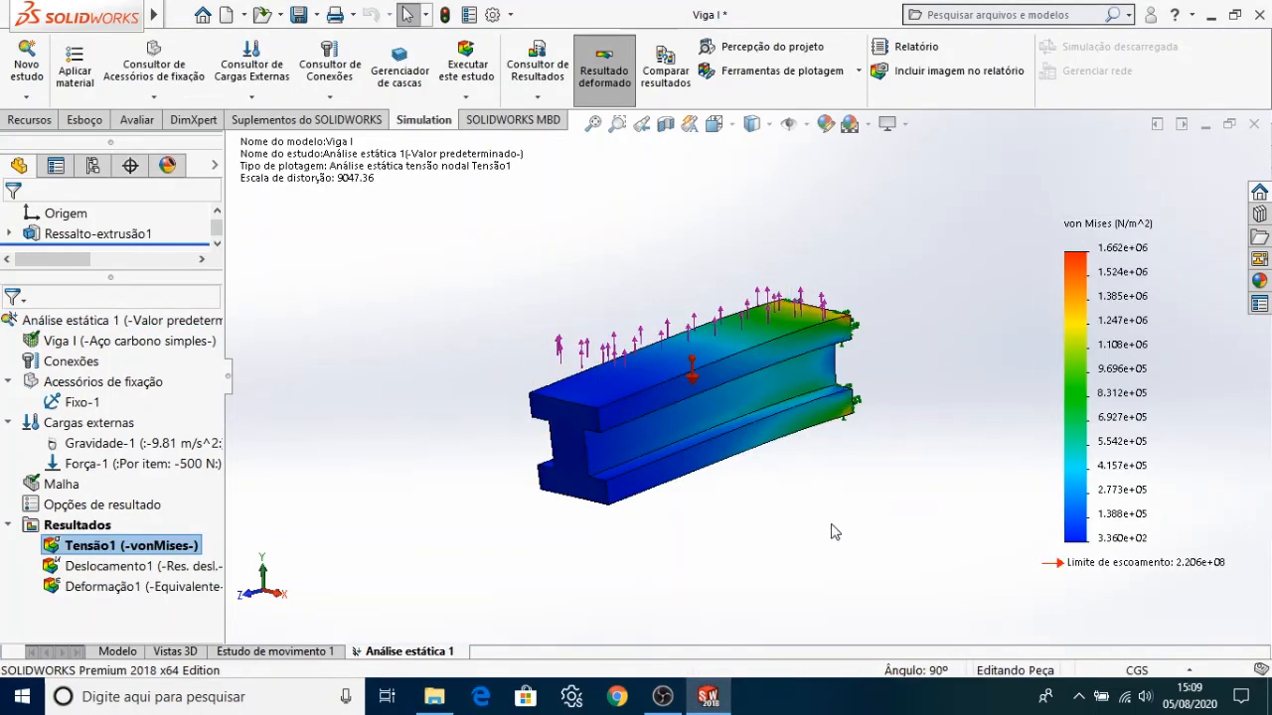
scroll(831, 525, up, 1)
scroll(812, 381, down, 1)
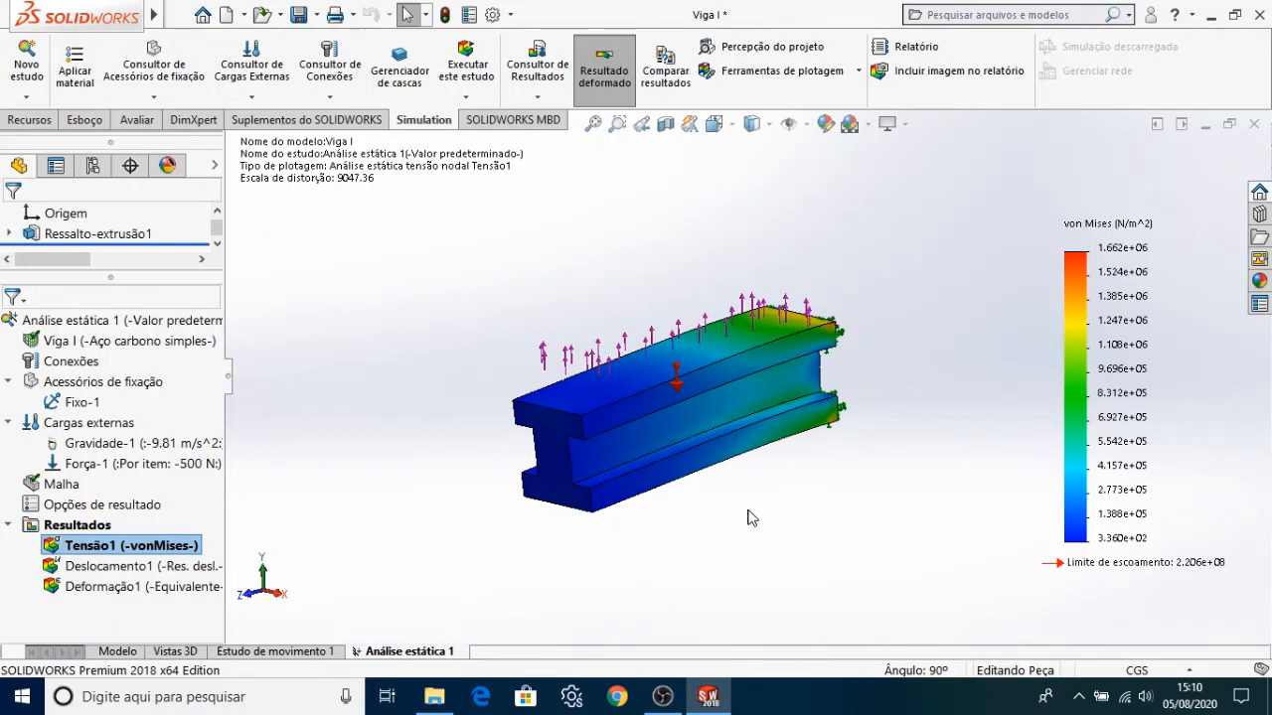
Examine the deformed beam's stress distribution and bending around the fixed end in the top, right, left and isometric views.
scroll(735, 448, down, 4)
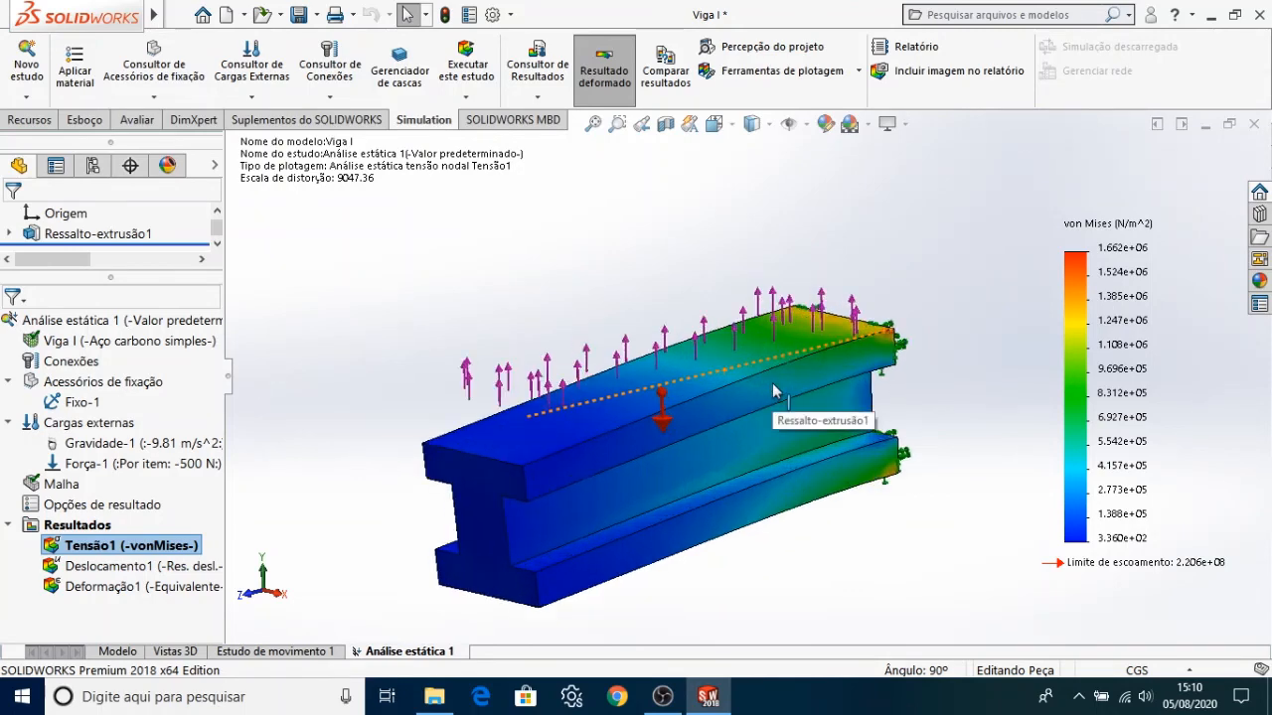
middle_drag(740, 567, 721, 592)
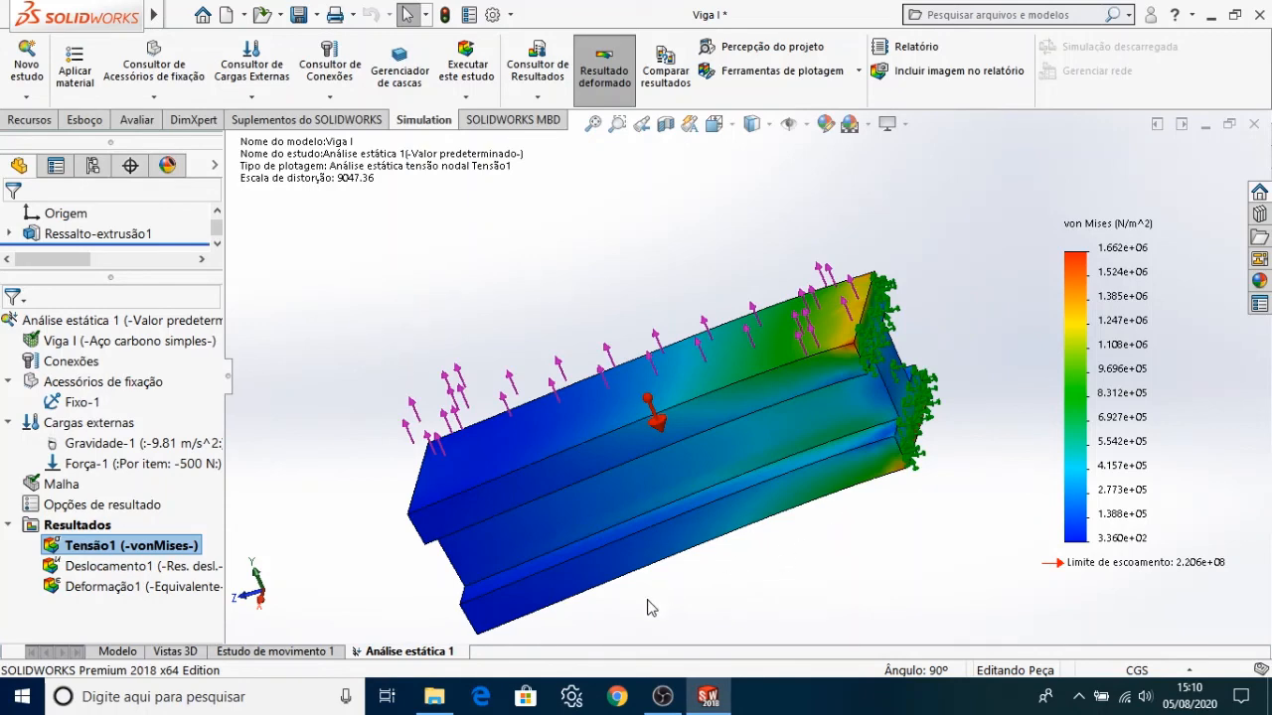
middle_drag(648, 608, 851, 497)
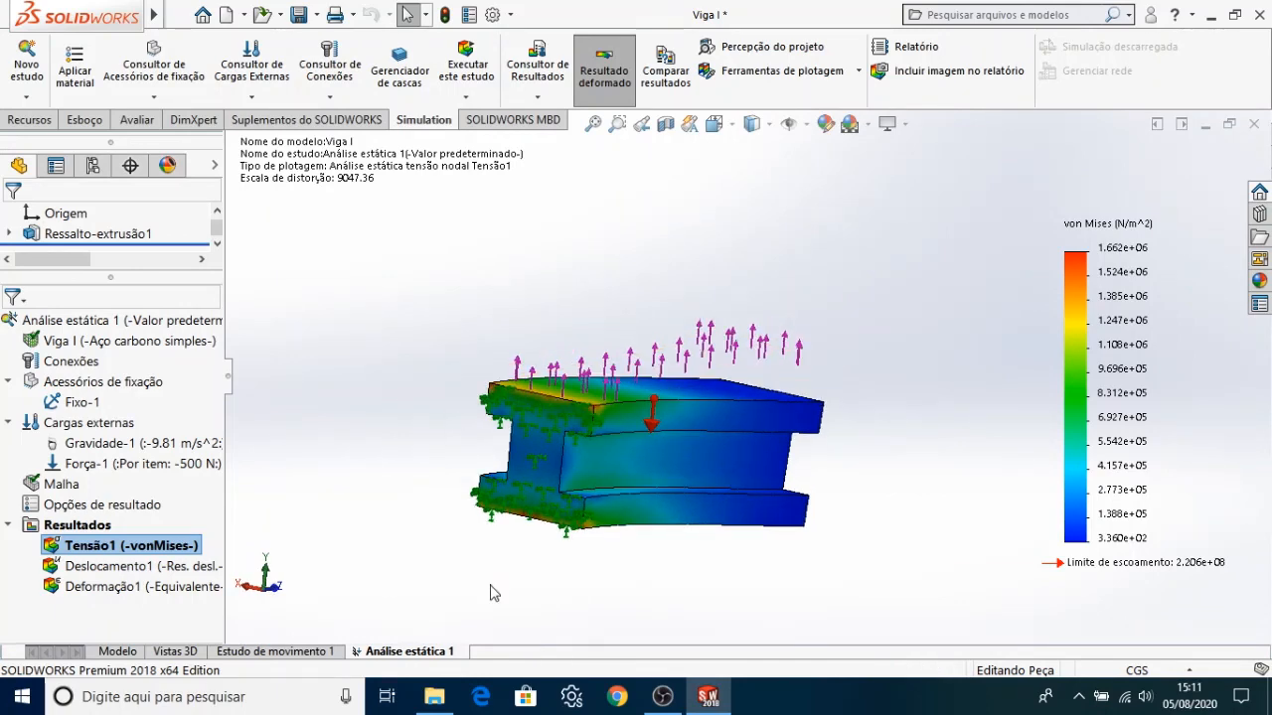
key(ctrl+5)
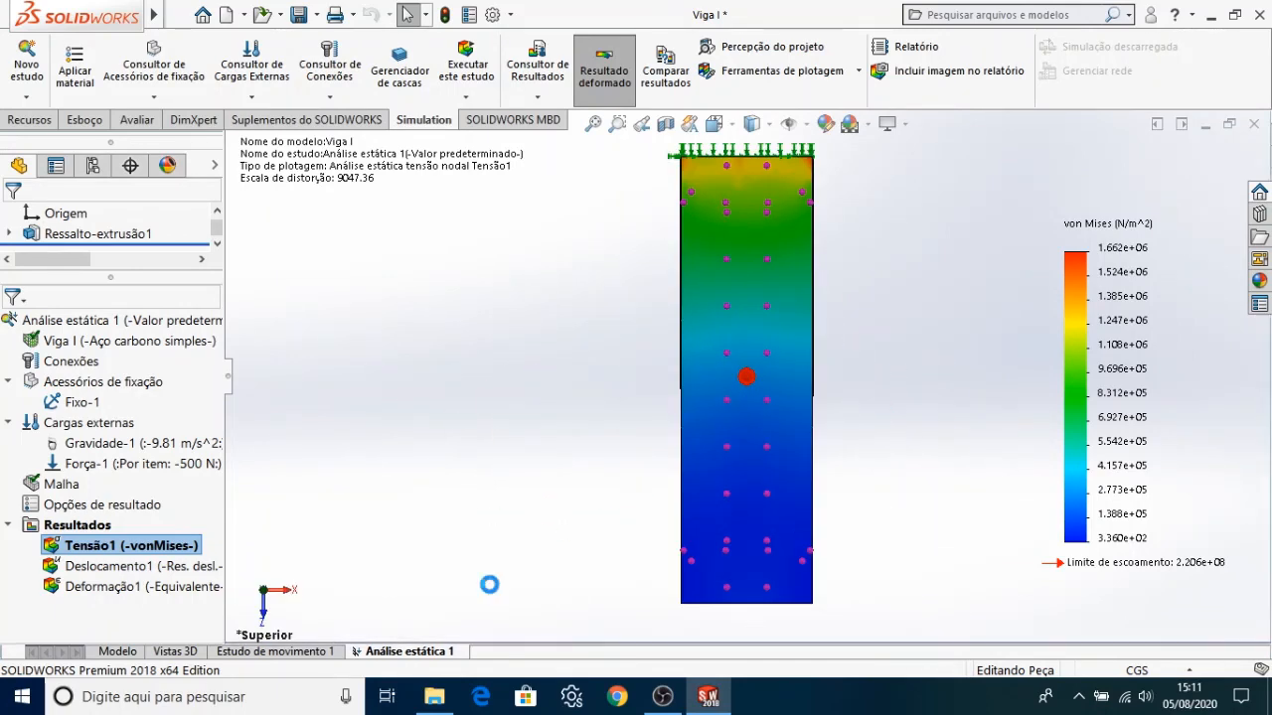
key(ctrl+4)
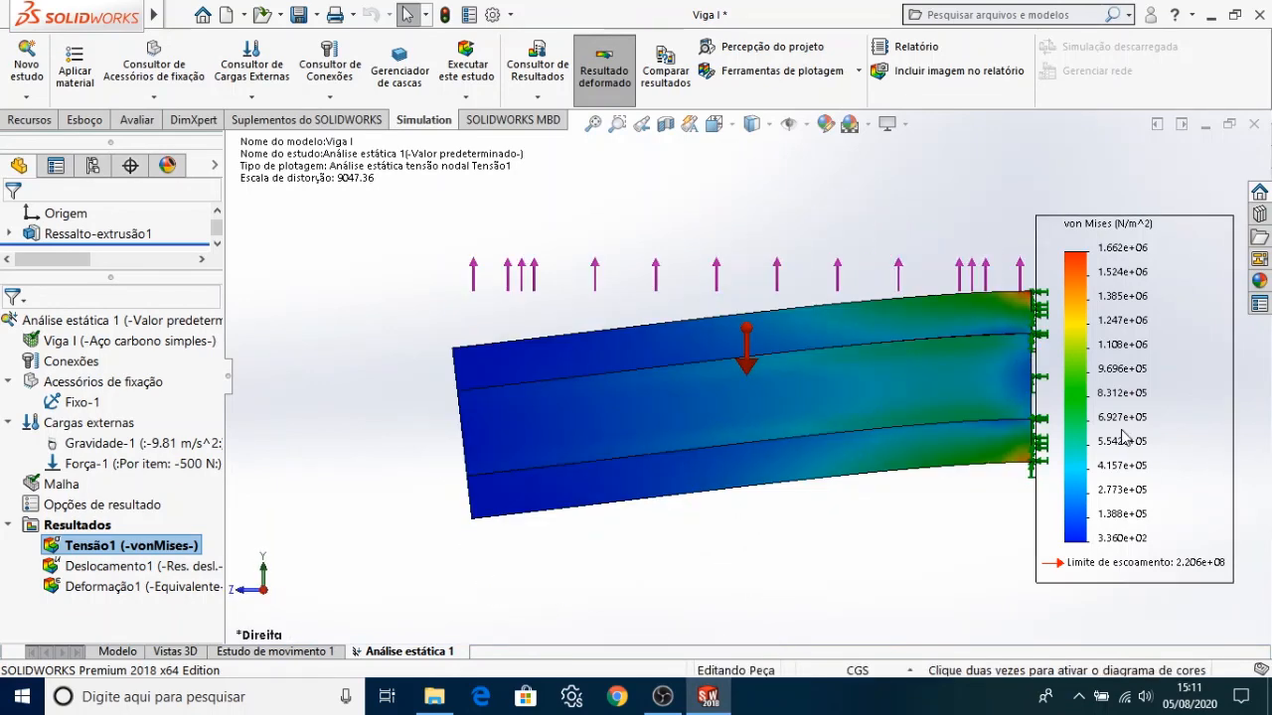
key(ctrl+3)
key(f)
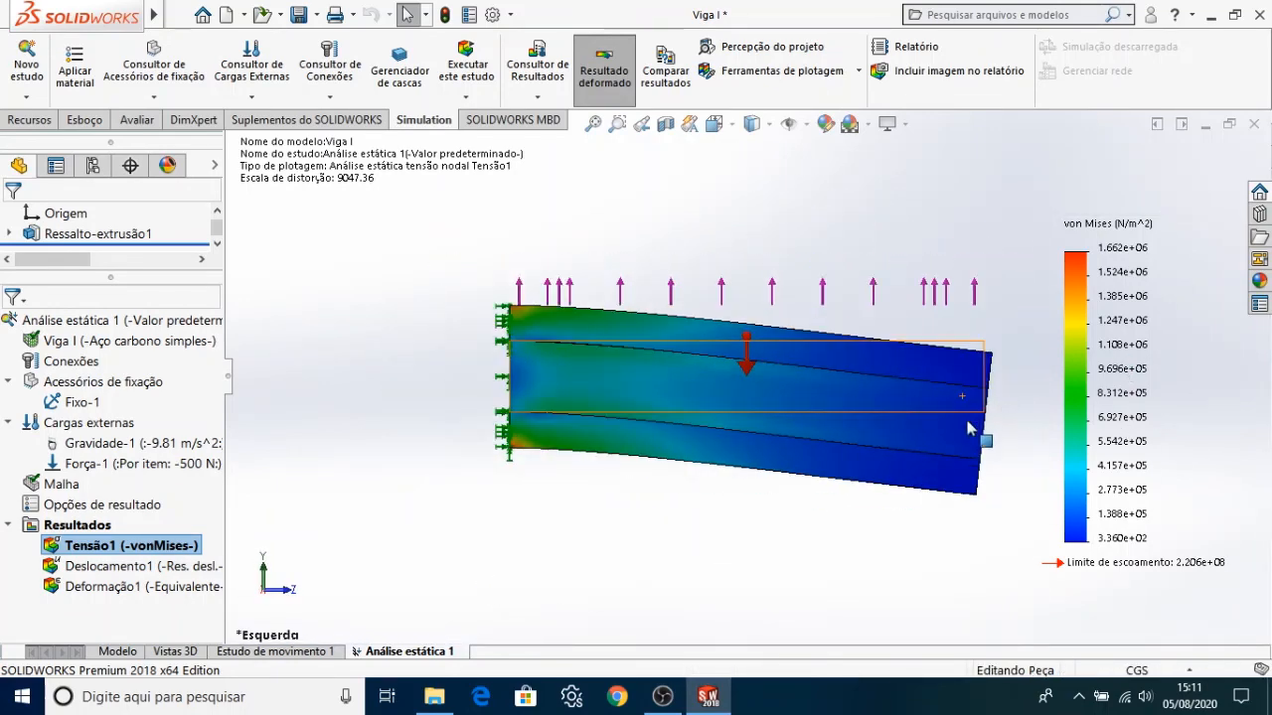
scroll(1004, 539, down, 1)
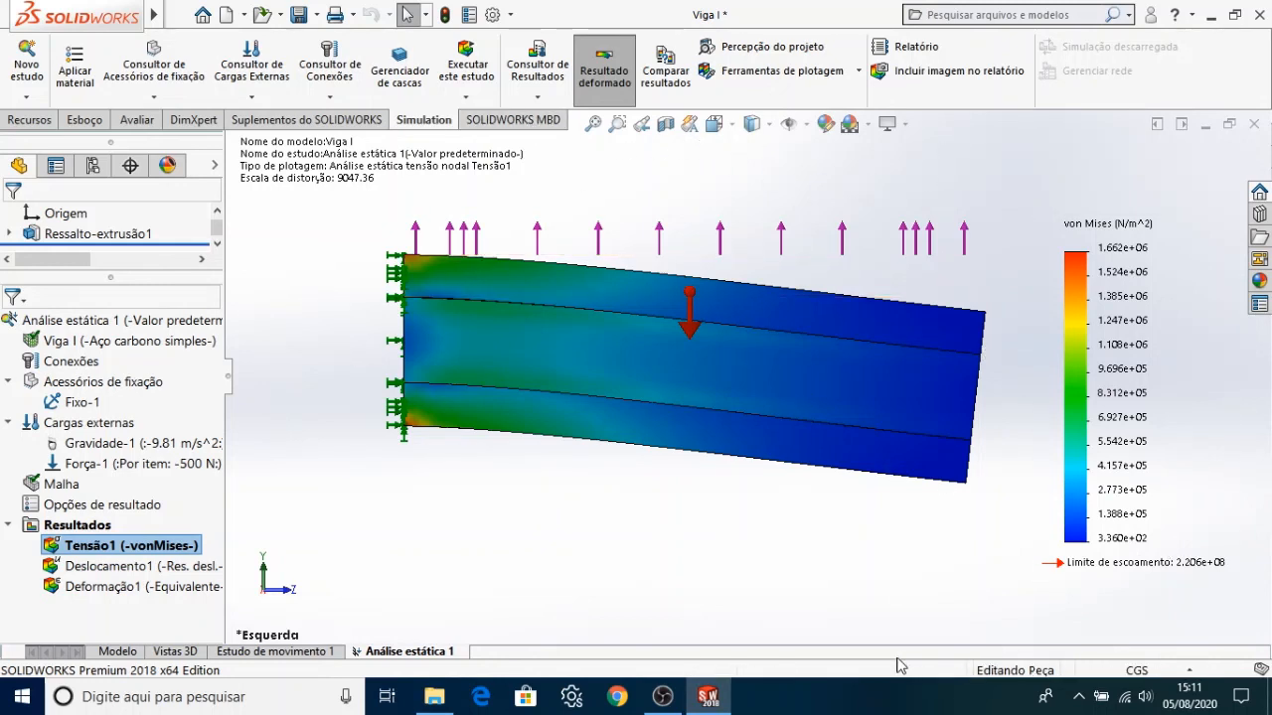
scroll(810, 583, up, 1)
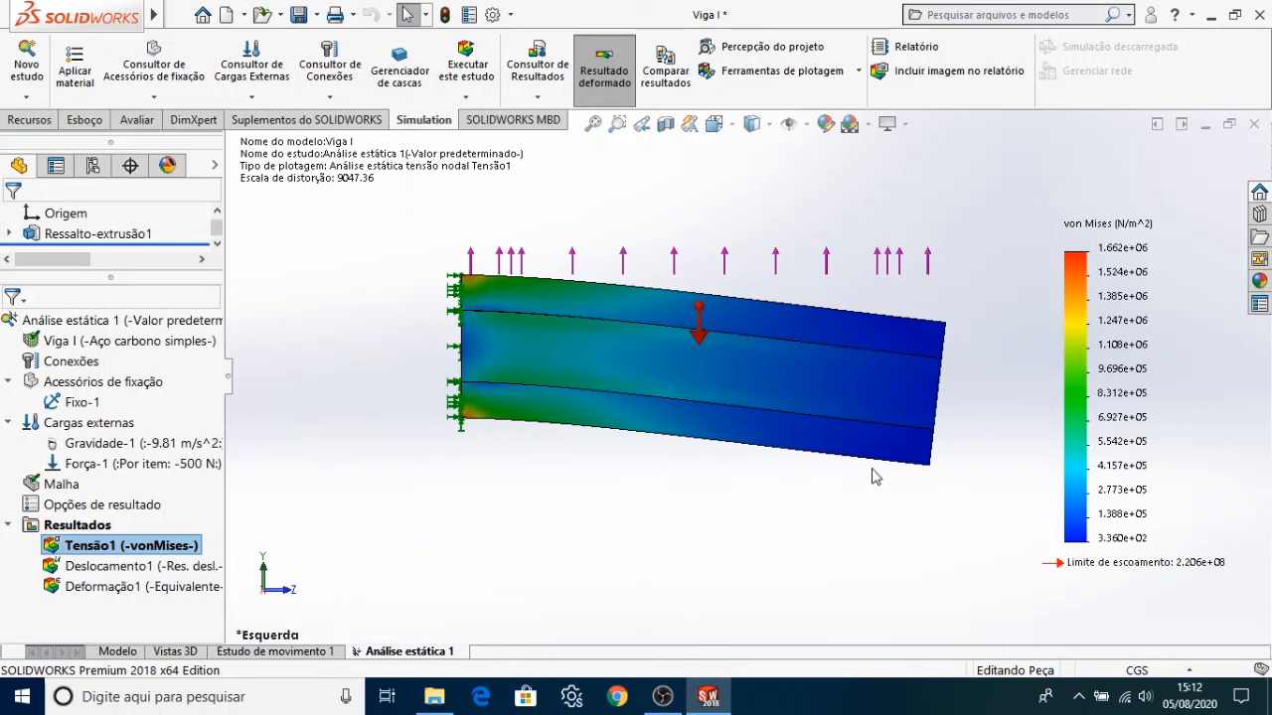
key(ctrl+7)
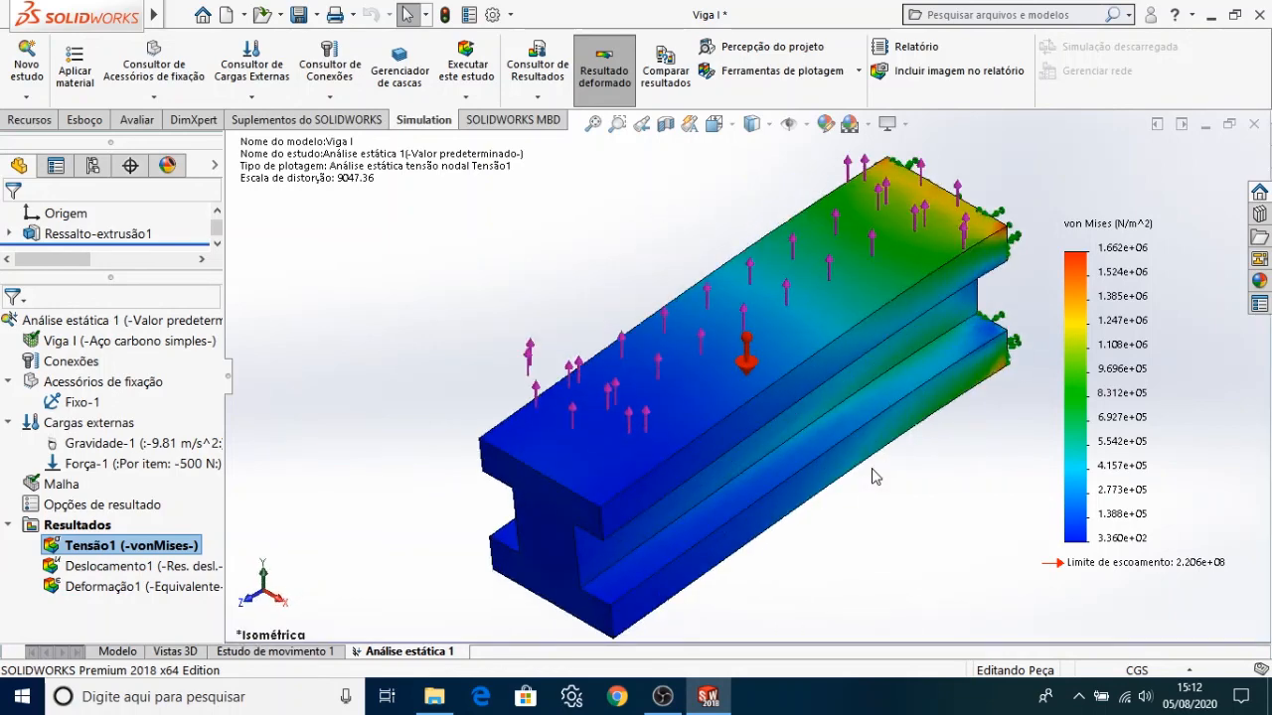